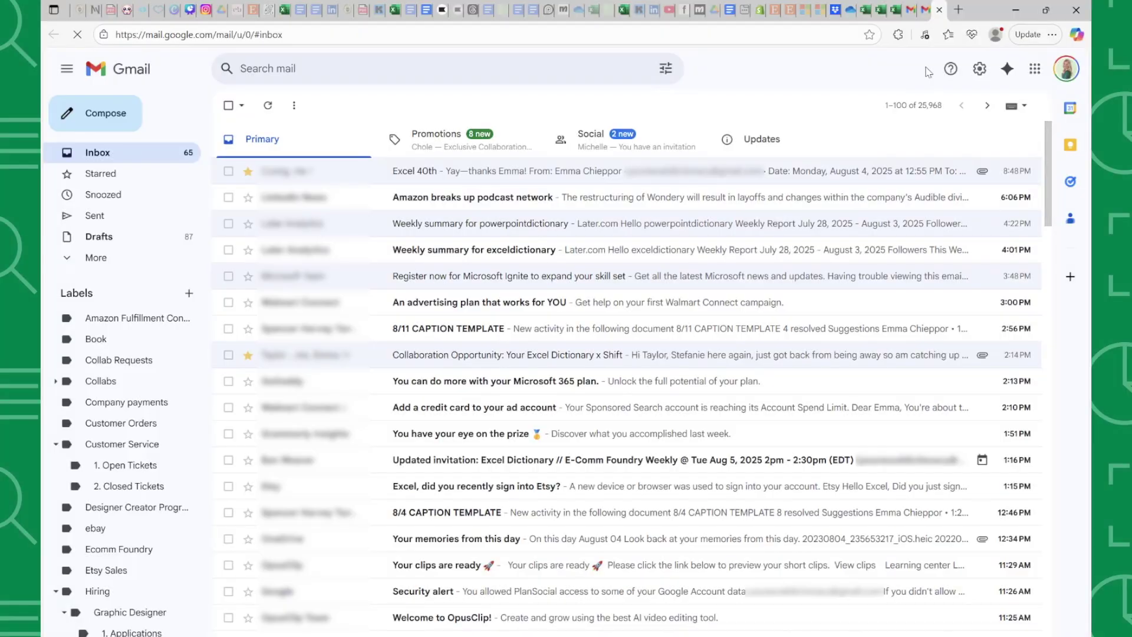
Switch Gmail to another account's inbox, then view the Sales Data, Team Metrics Dashboard and Customer Sales Data workbooks.
left_click(1064, 70)
left_click(879, 411)
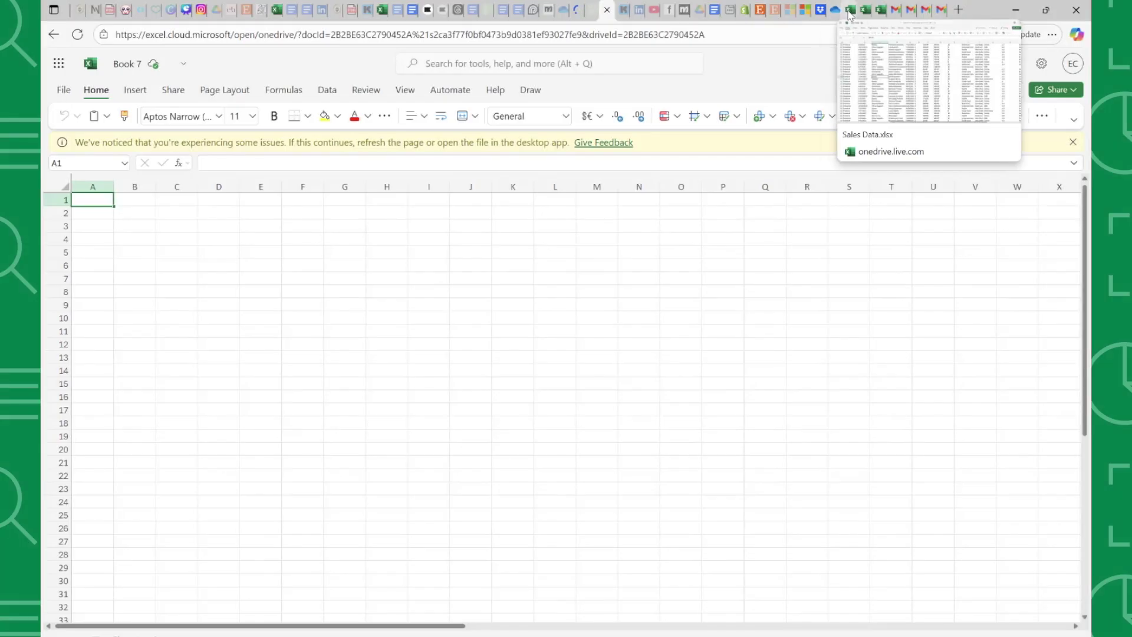
left_click(849, 9)
left_click(864, 9)
left_click(878, 11)
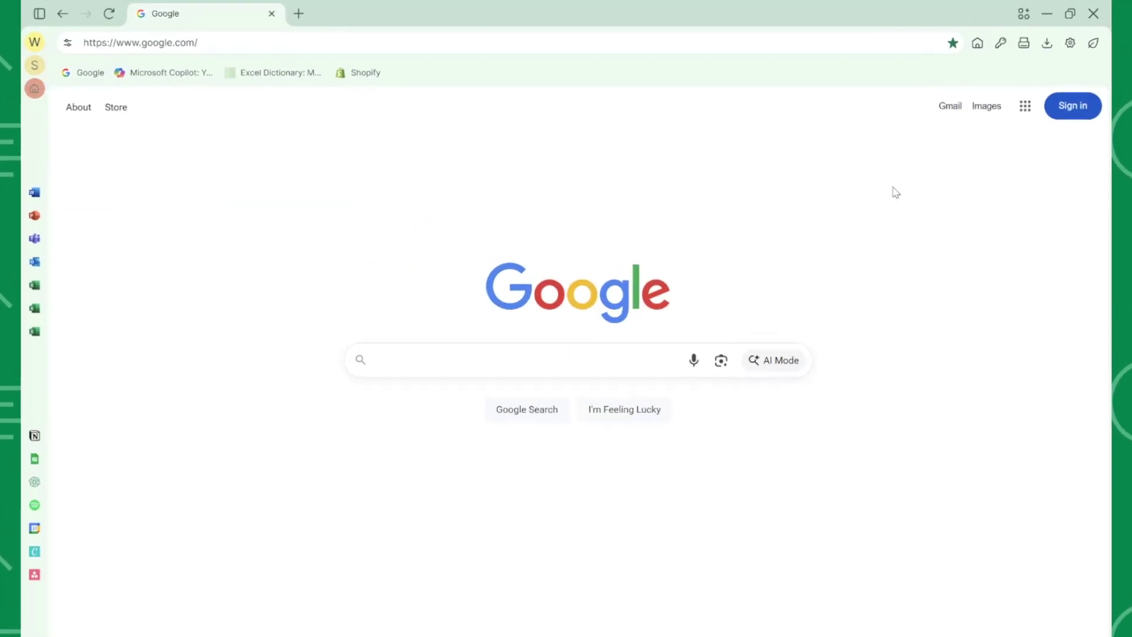
Apply the purple theme, move the address search into the left sidebar and put tabs on their own bar.
left_click(1085, 44)
left_click(1084, 224)
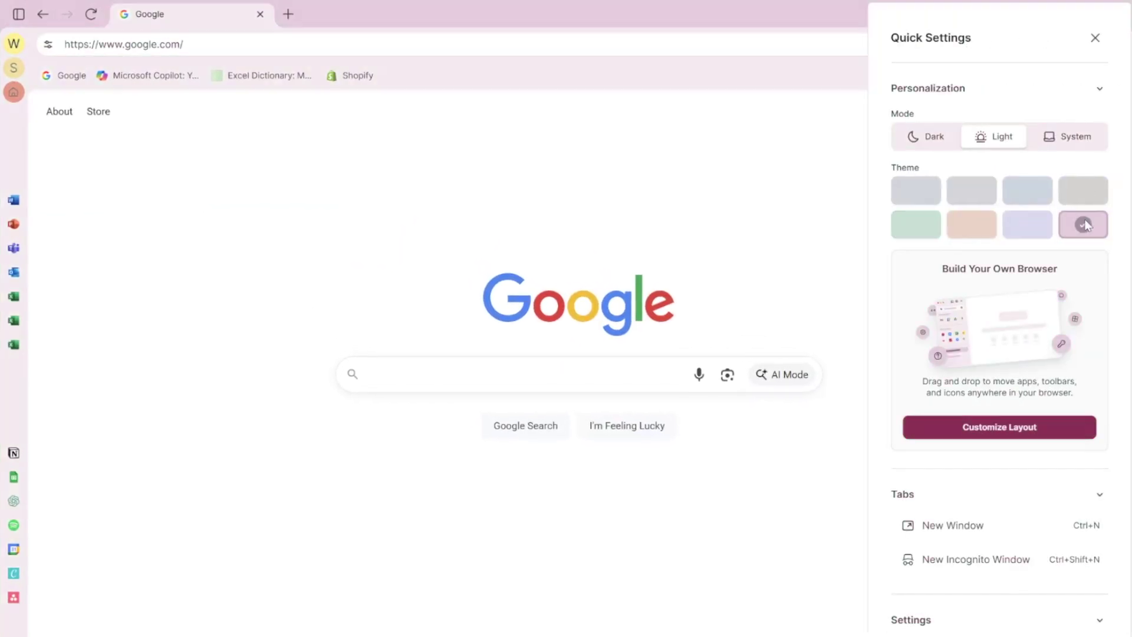
left_click(970, 428)
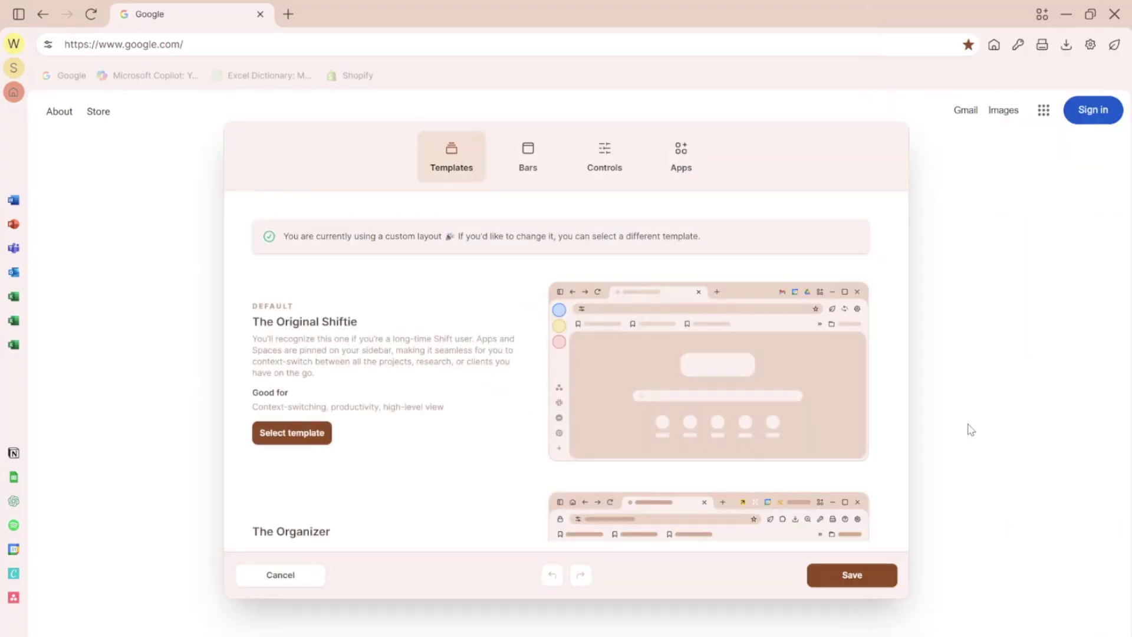
left_click(607, 166)
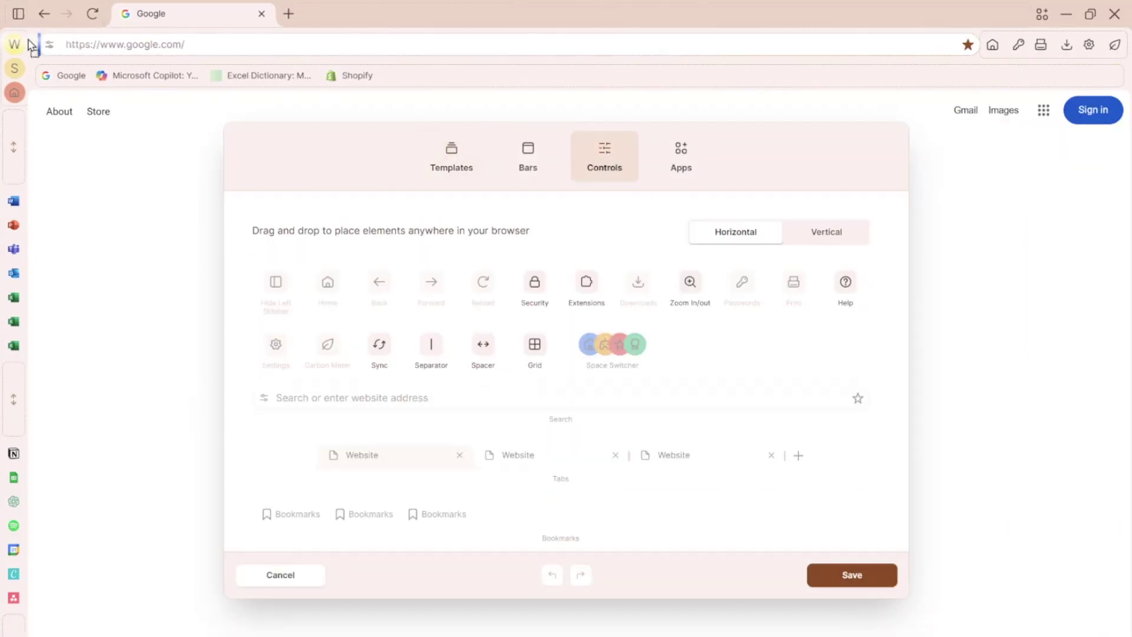
left_click_drag(31, 46, 20, 42)
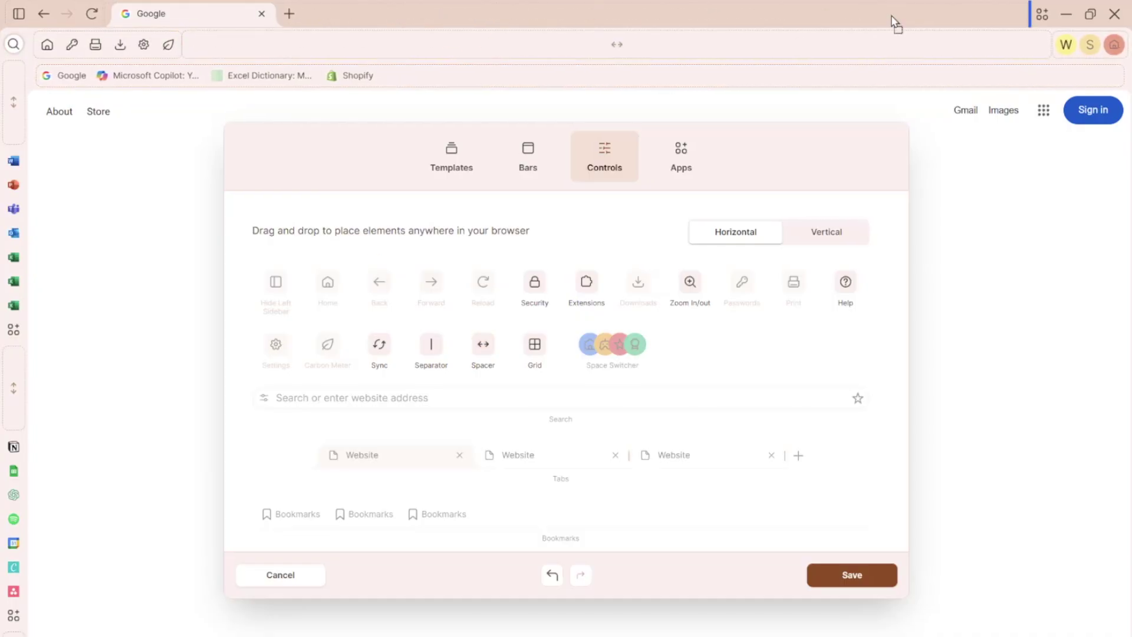
left_click_drag(614, 52, 612, 82)
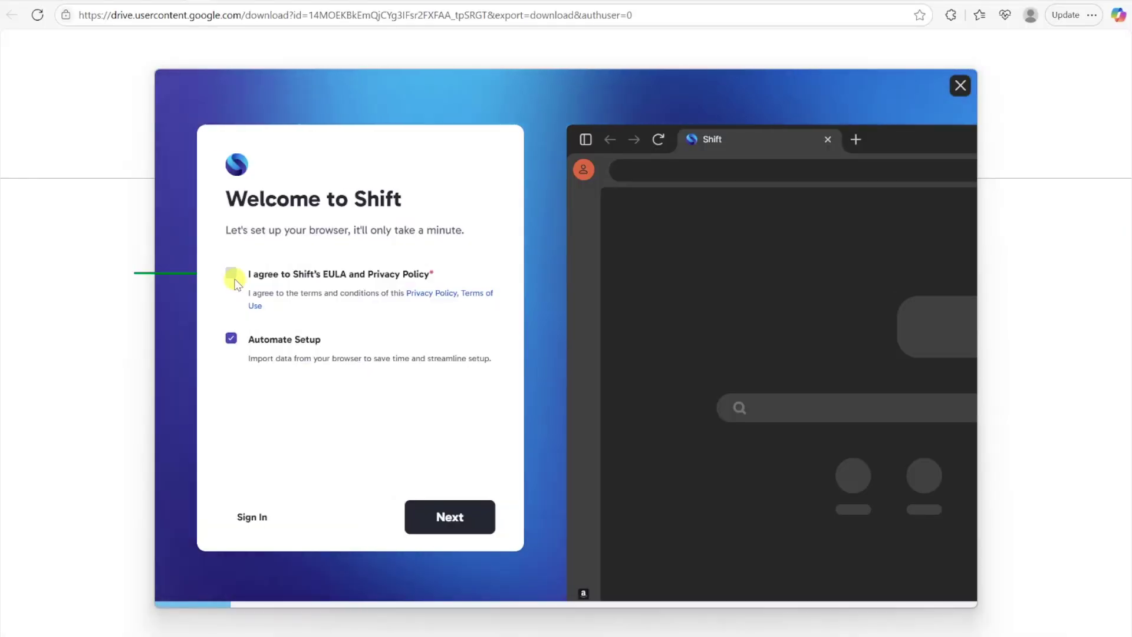
Accept the EULA and Privacy Policy and import profiles and bookmarks from Edge.
left_click(233, 277)
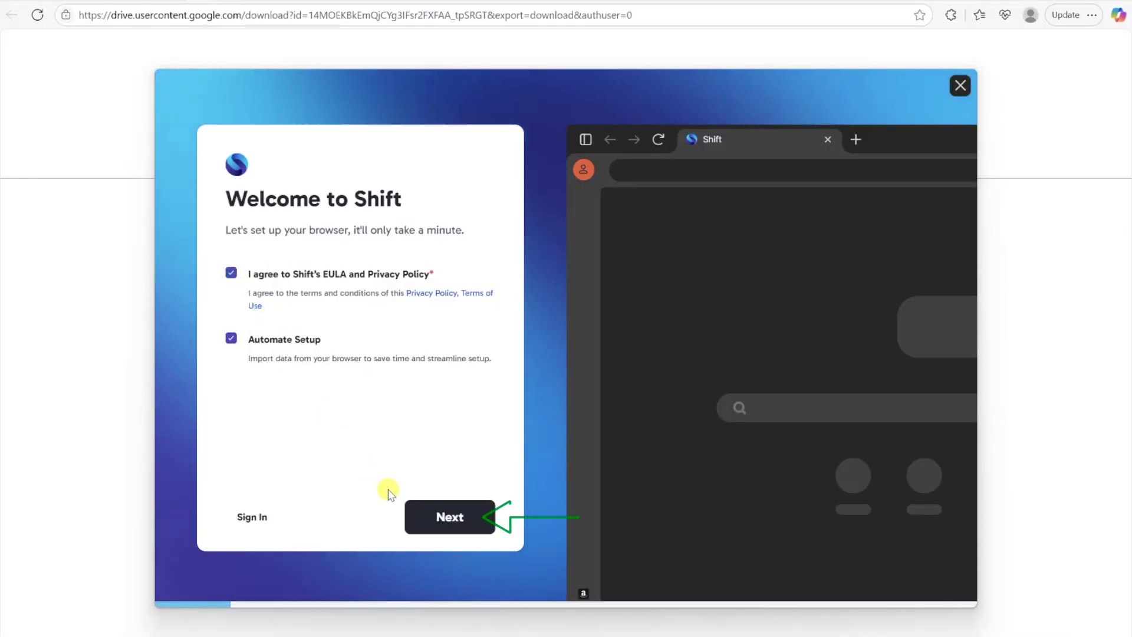
left_click(449, 517)
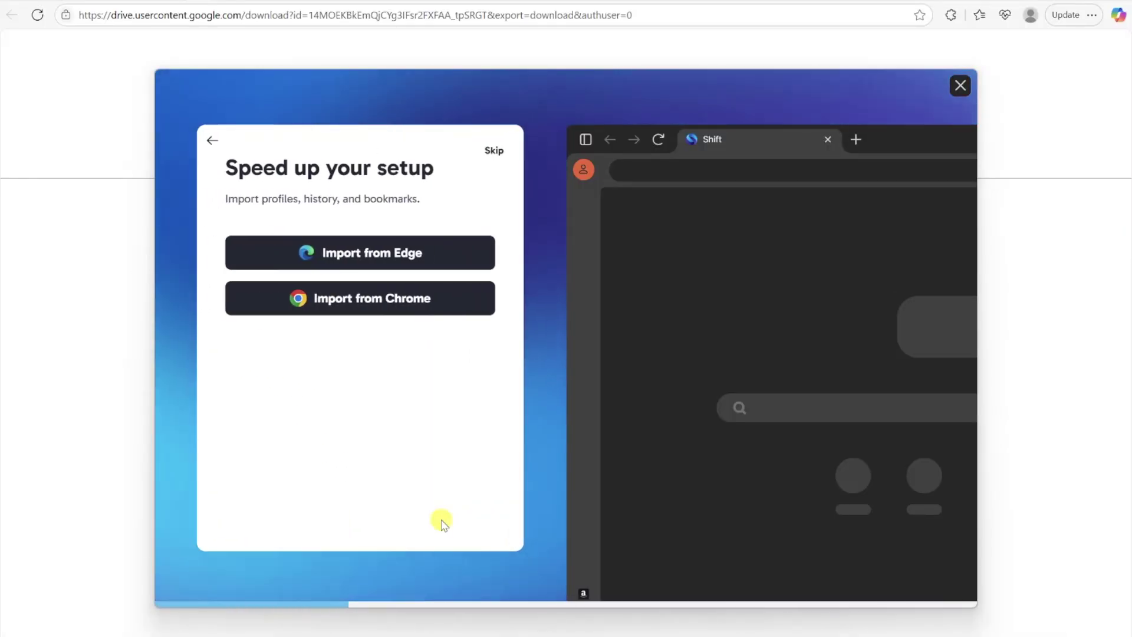
left_click(357, 256)
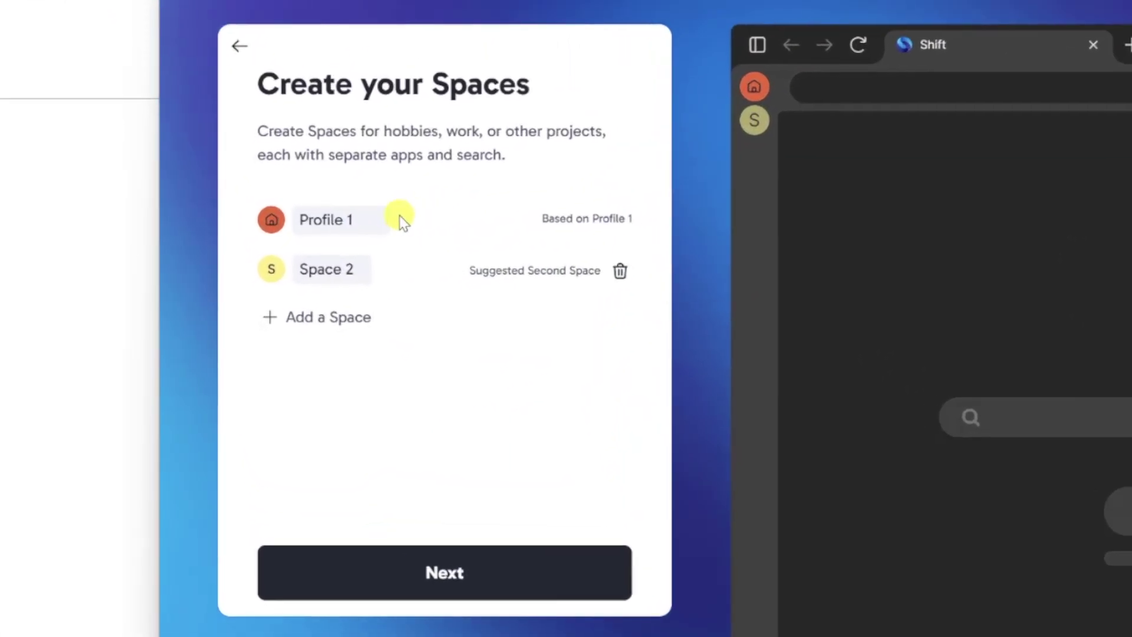
Rename the first space to Personal and add a third space to name Socials.
left_click(362, 223)
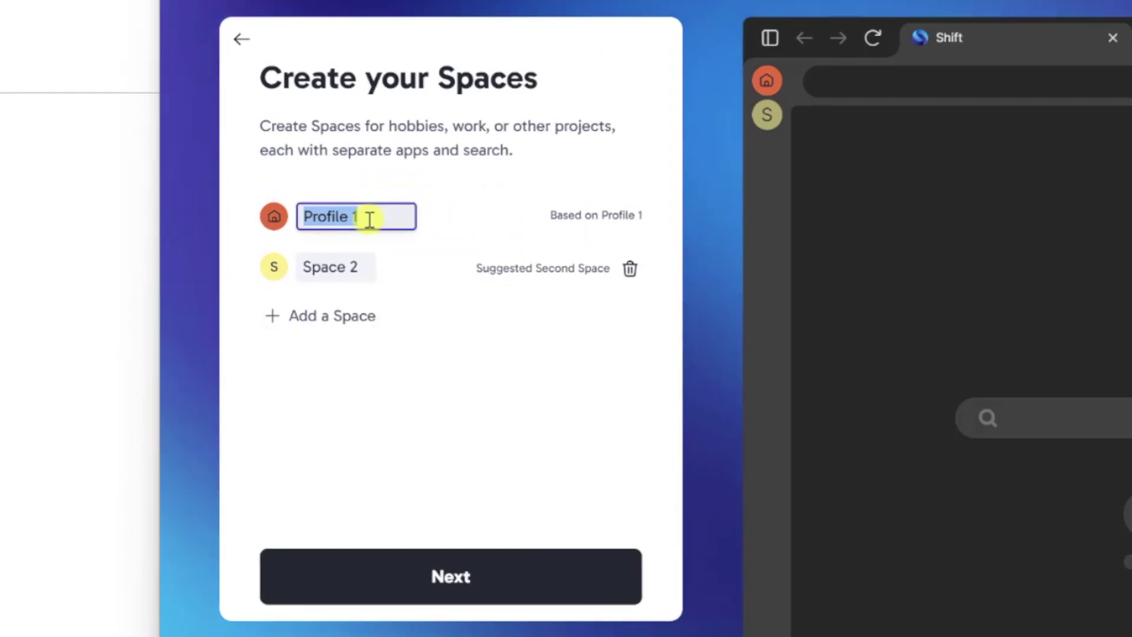
type("Personal")
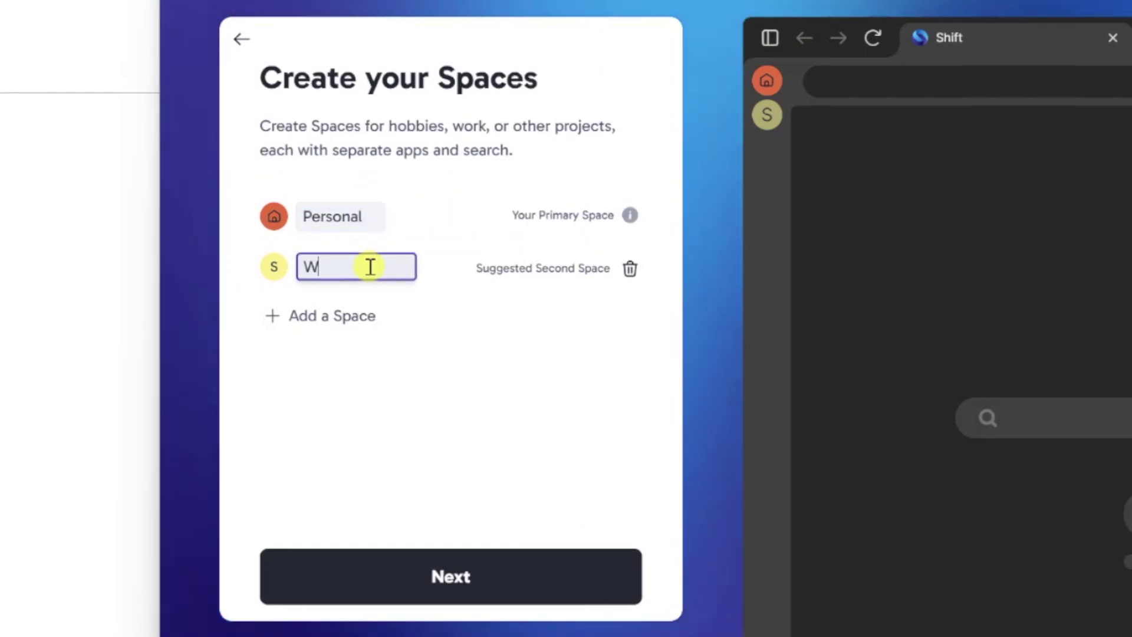
left_click(349, 316)
left_click(347, 319)
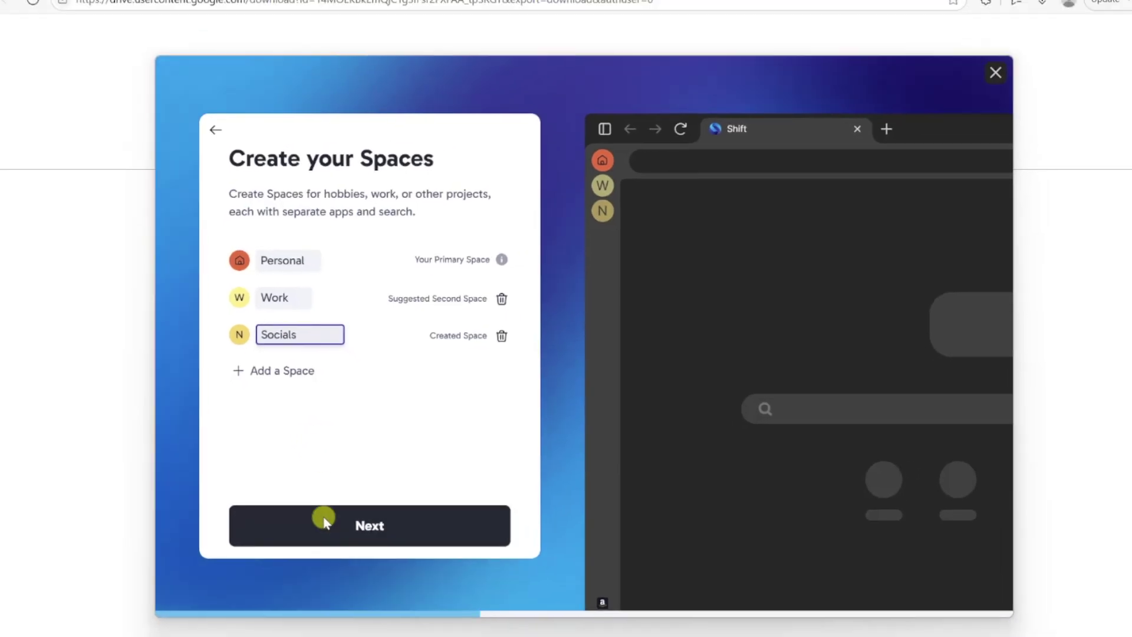
Add Facebook to Socials, WhatsApp, ChatGPT and Slack to Work, and Spotify to Personal.
left_click(401, 573)
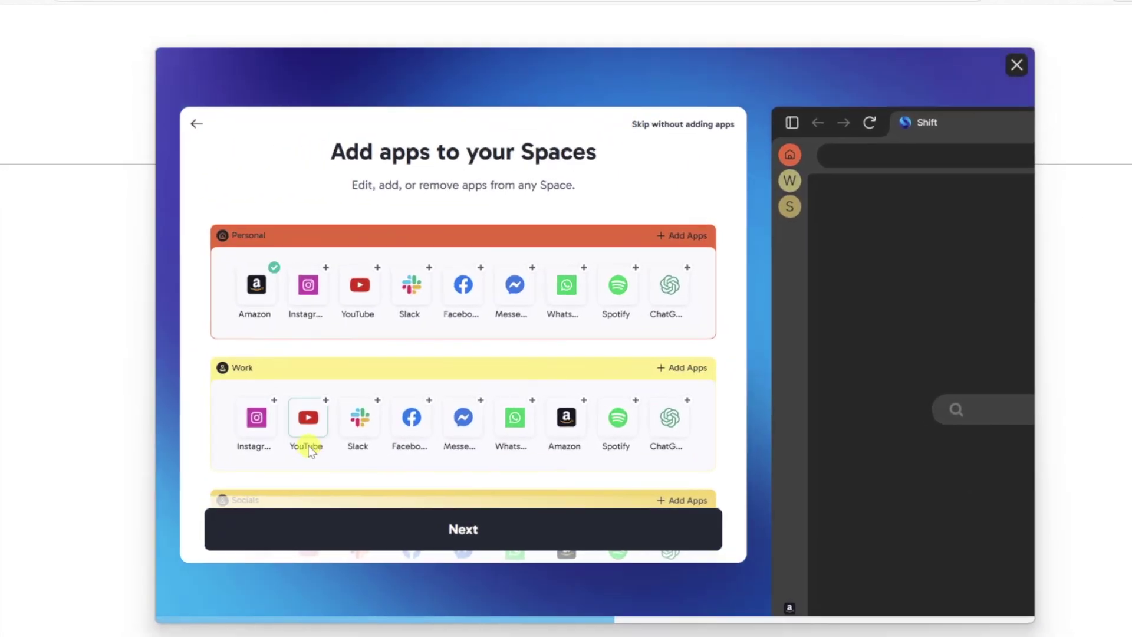
scroll(283, 410, "down", 3)
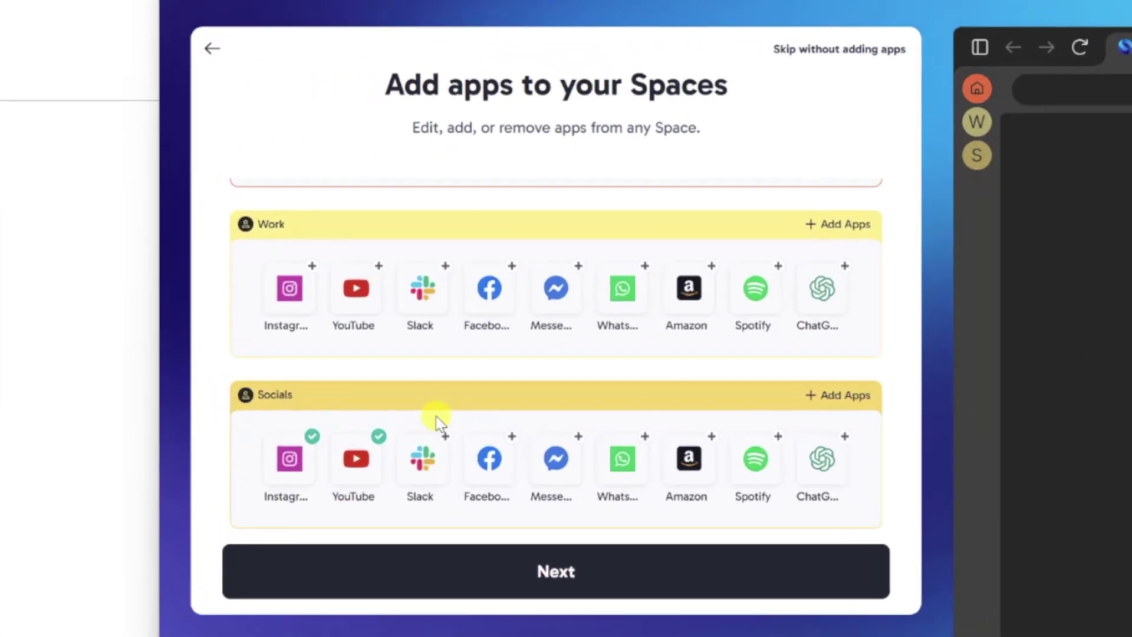
left_click(455, 451)
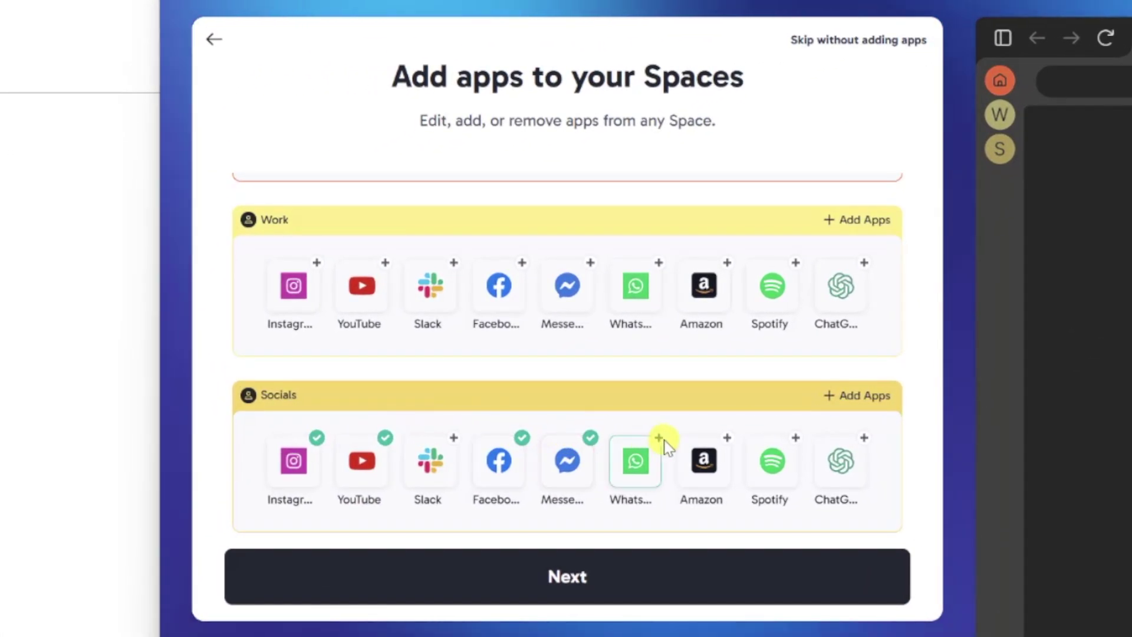
scroll(663, 440, "up", 2)
left_click(658, 387)
left_click(864, 388)
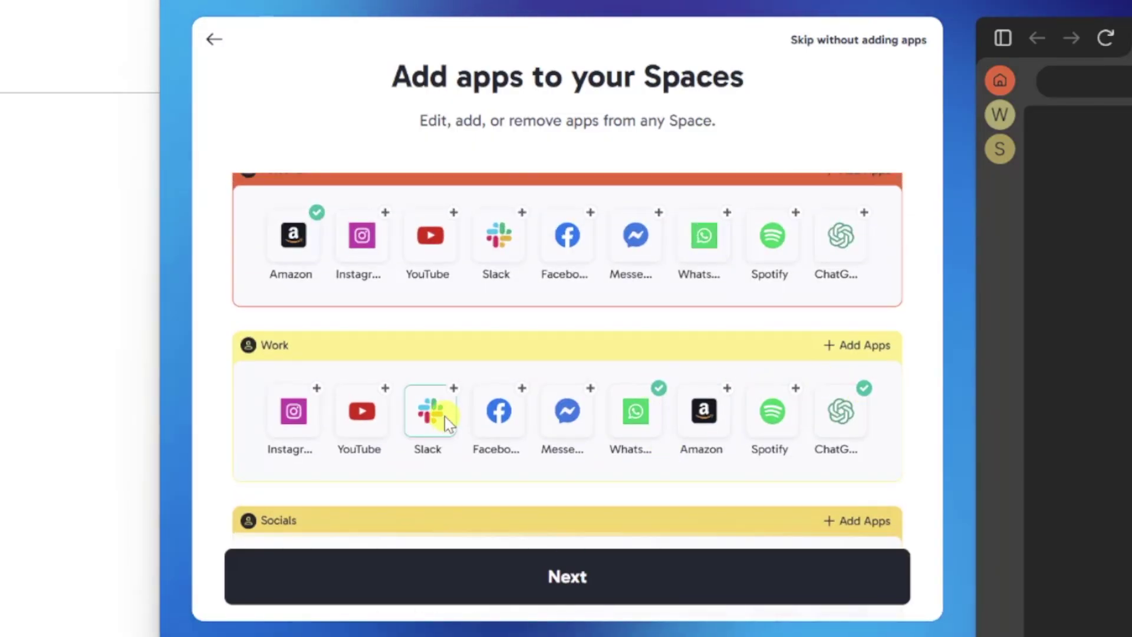
left_click(455, 389)
left_click(793, 214)
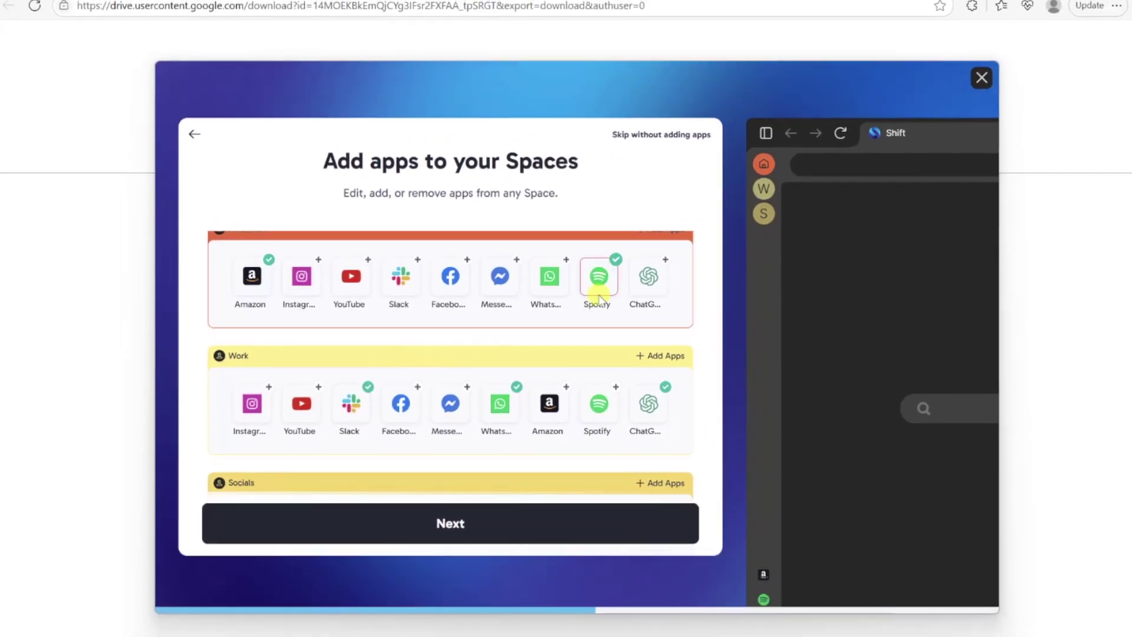
left_click(467, 513)
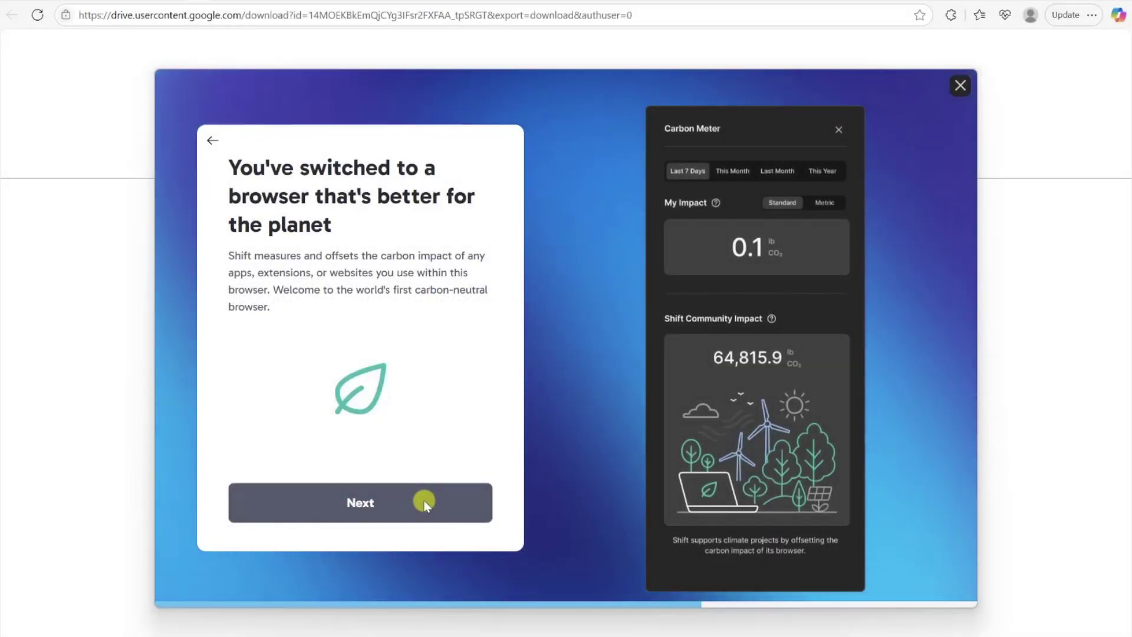
Preview The Organizer, Maverick, Creative, Navigator and Everyday Explorer templates, ending on The Original Shiftie.
left_click(424, 502)
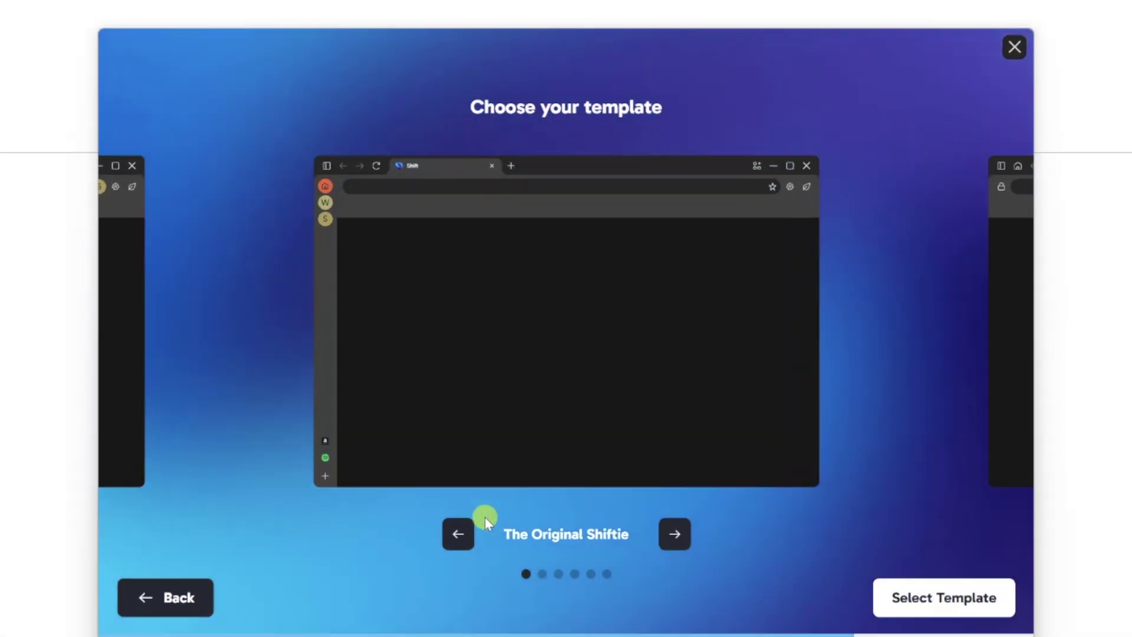
left_click(658, 506)
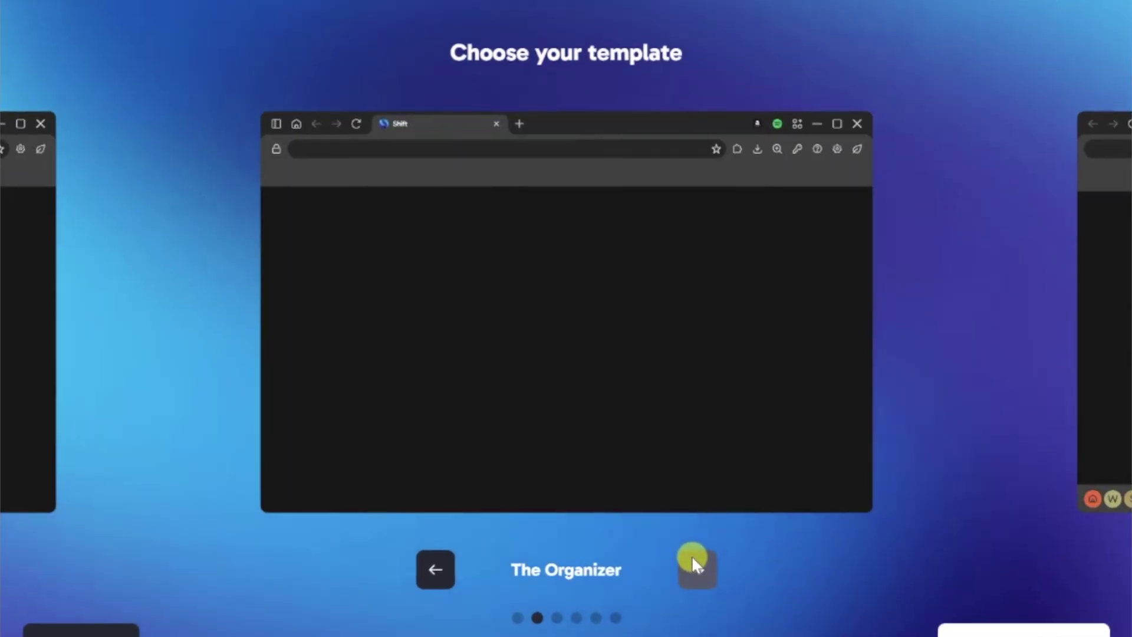
left_click(693, 556)
left_click(692, 557)
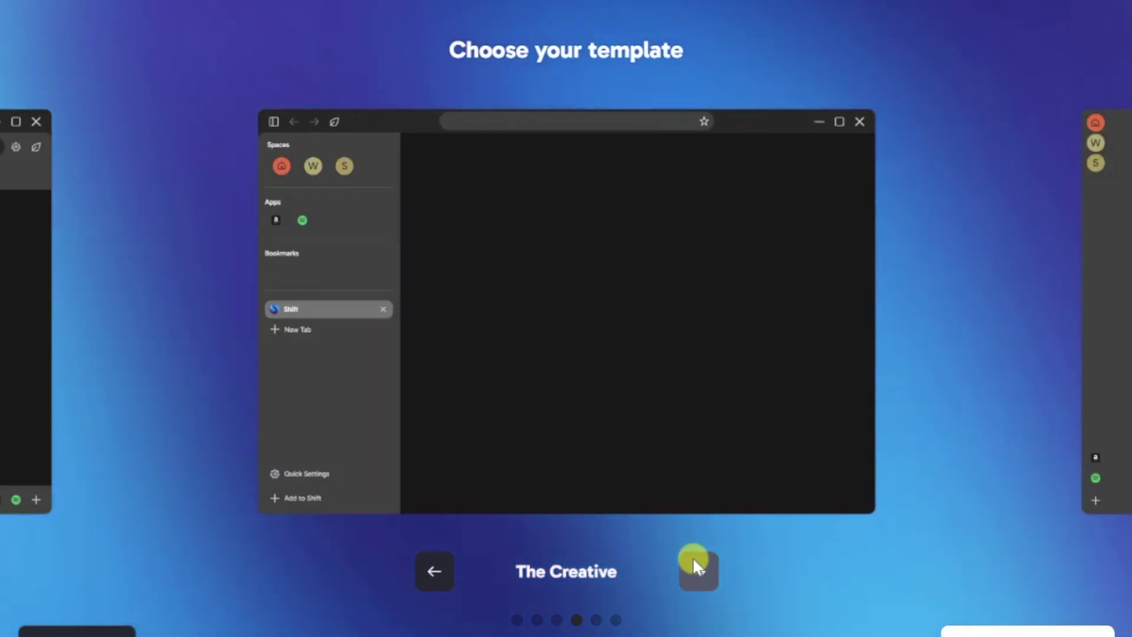
left_click(692, 557)
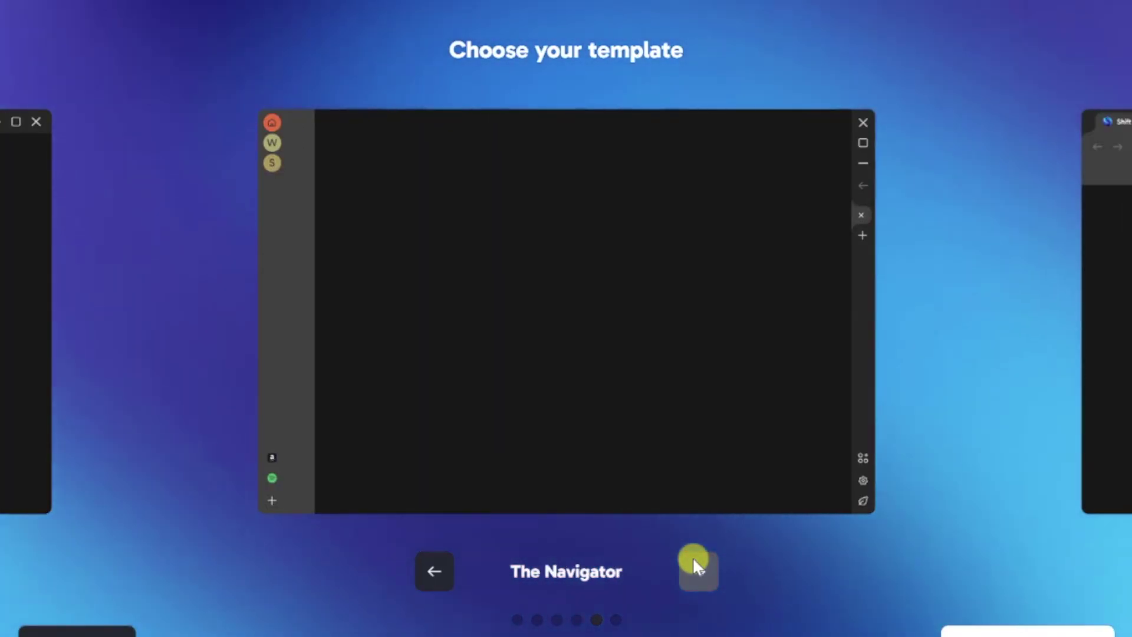
left_click(692, 556)
left_click(692, 556)
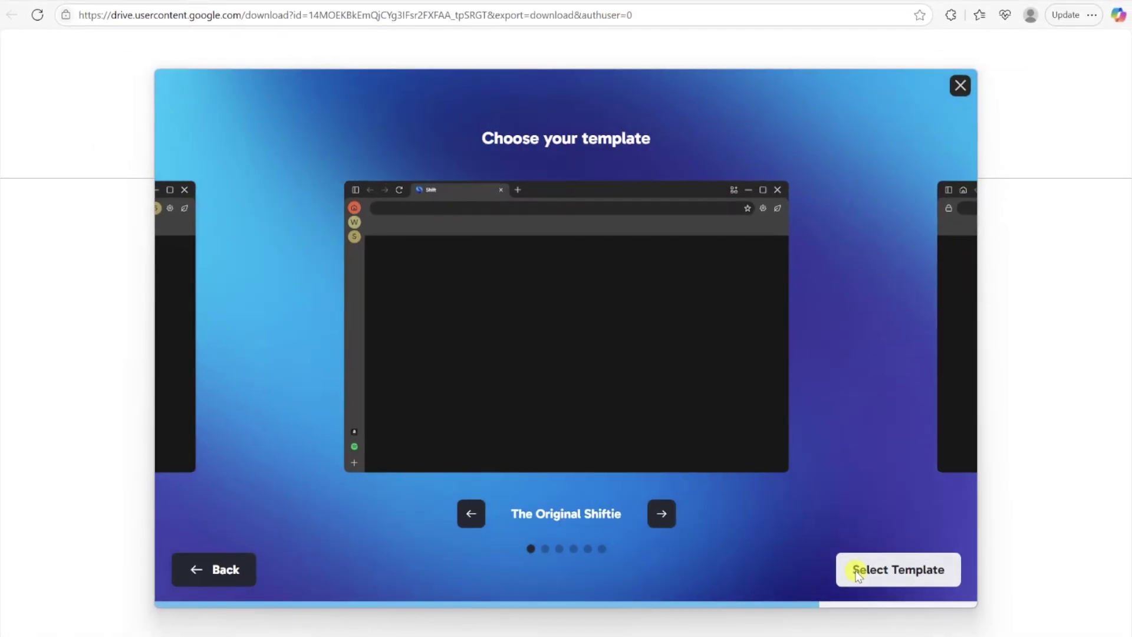
Choose The Original Shiftie layout, compare grey, lavender and pink themes, and pick green.
left_click(885, 570)
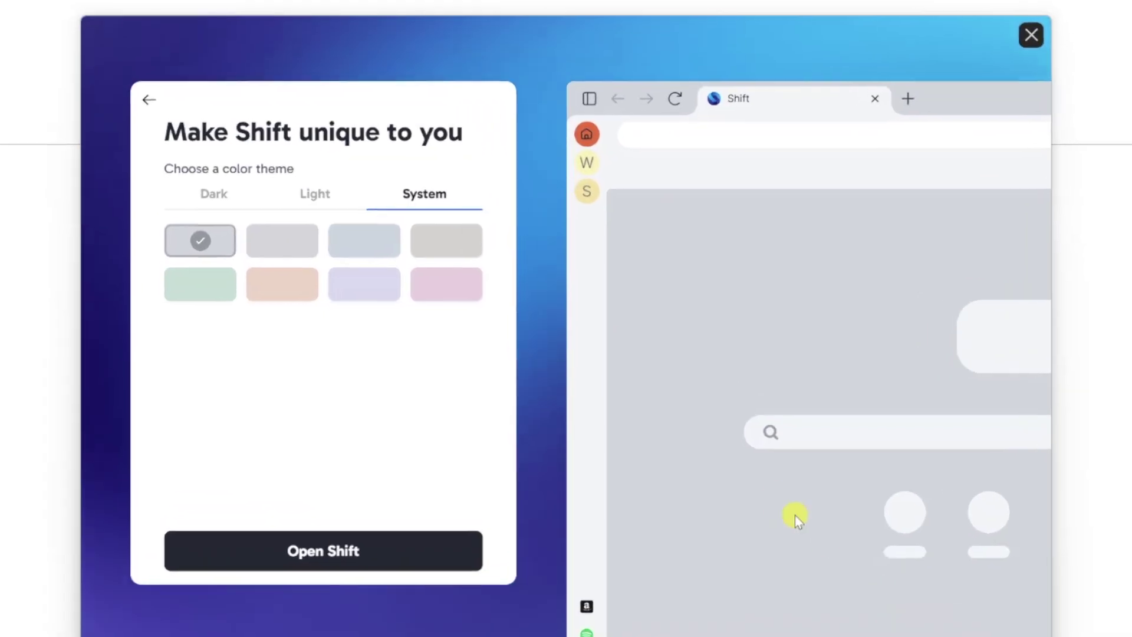
left_click(383, 240)
left_click(434, 241)
left_click(201, 283)
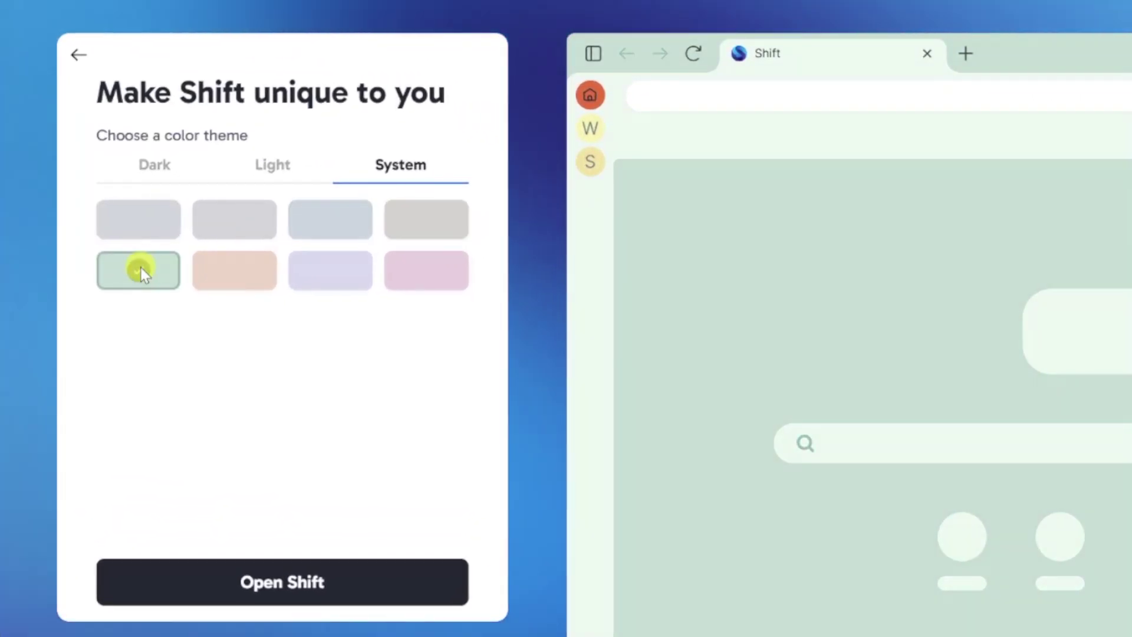
left_click(331, 270)
left_click(398, 278)
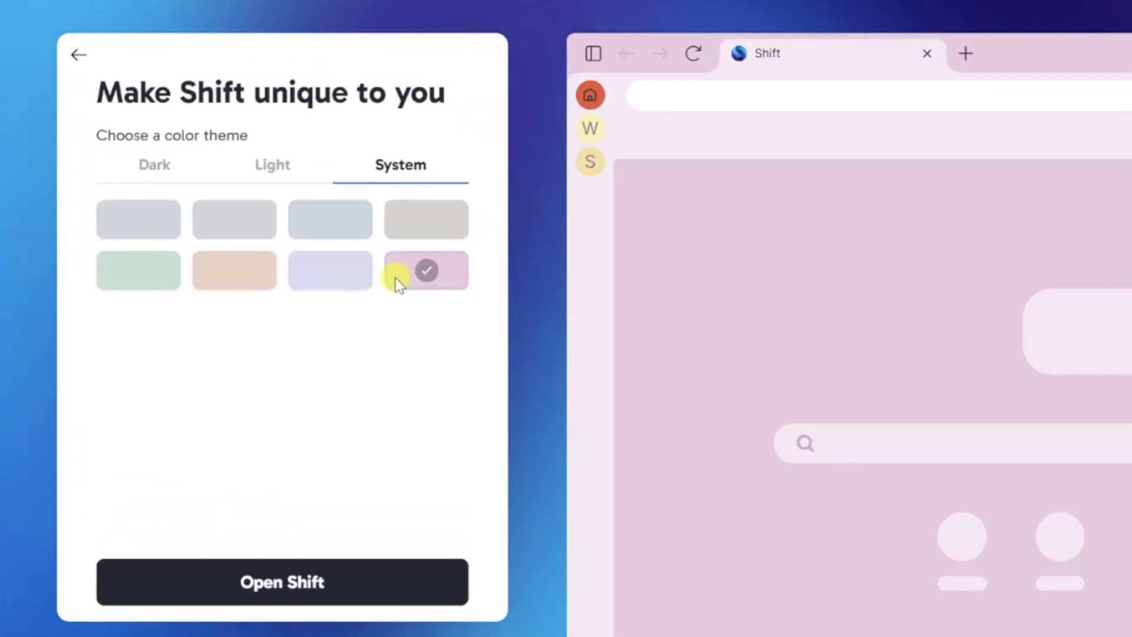
left_click(146, 269)
Compare dark and light modes, keep the light green theme, and launch Shift.
left_click(152, 170)
left_click(284, 171)
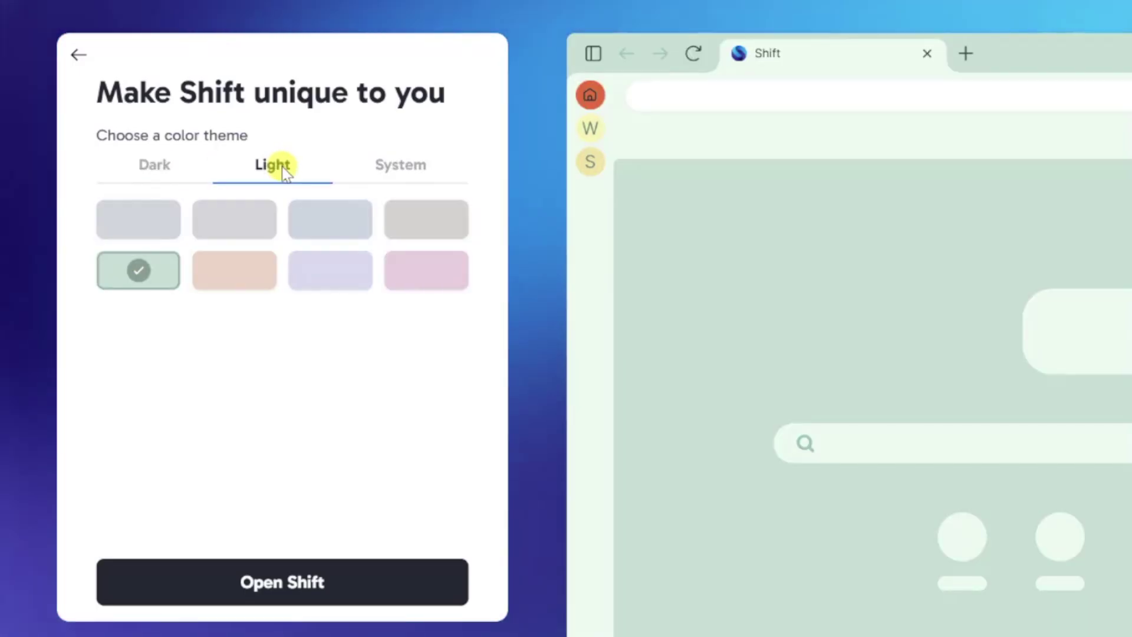
left_click(168, 172)
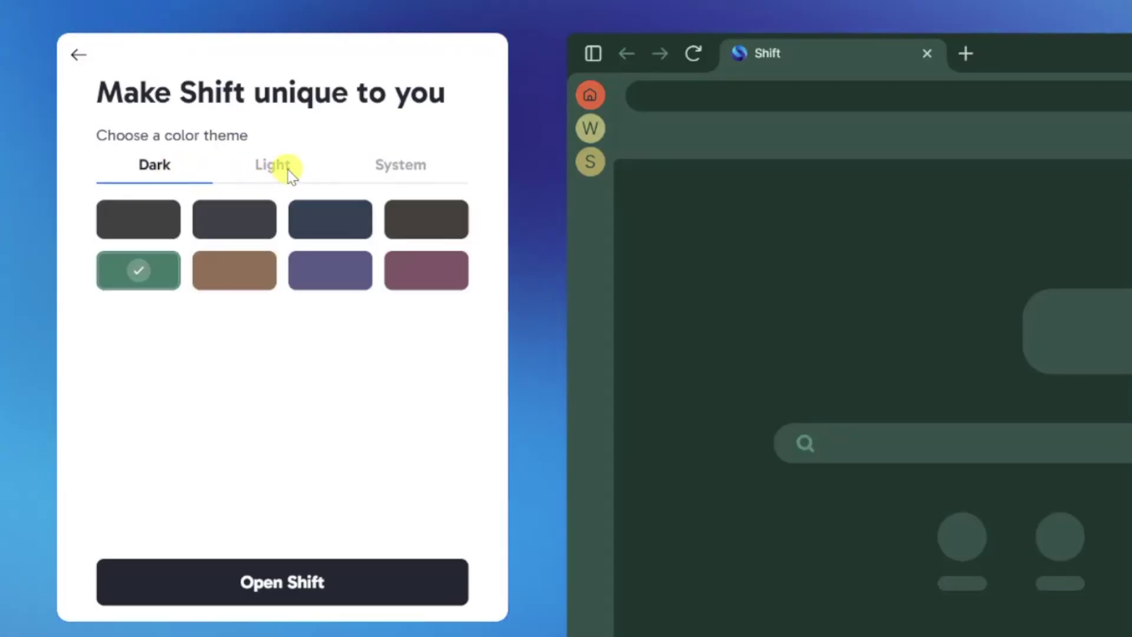
left_click(289, 170)
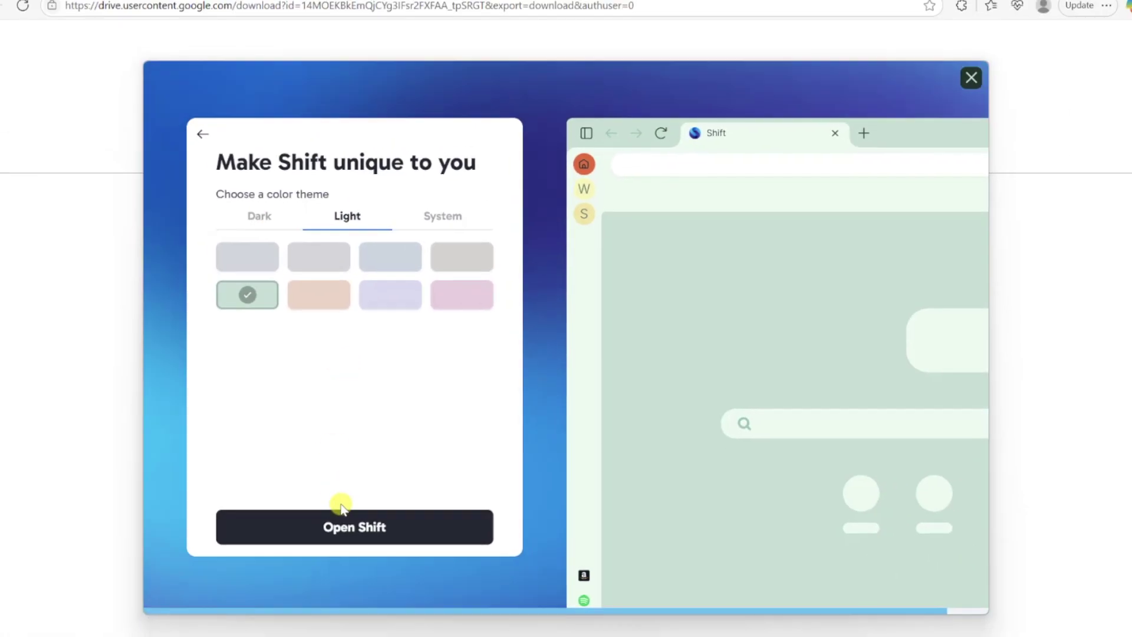
left_click(346, 523)
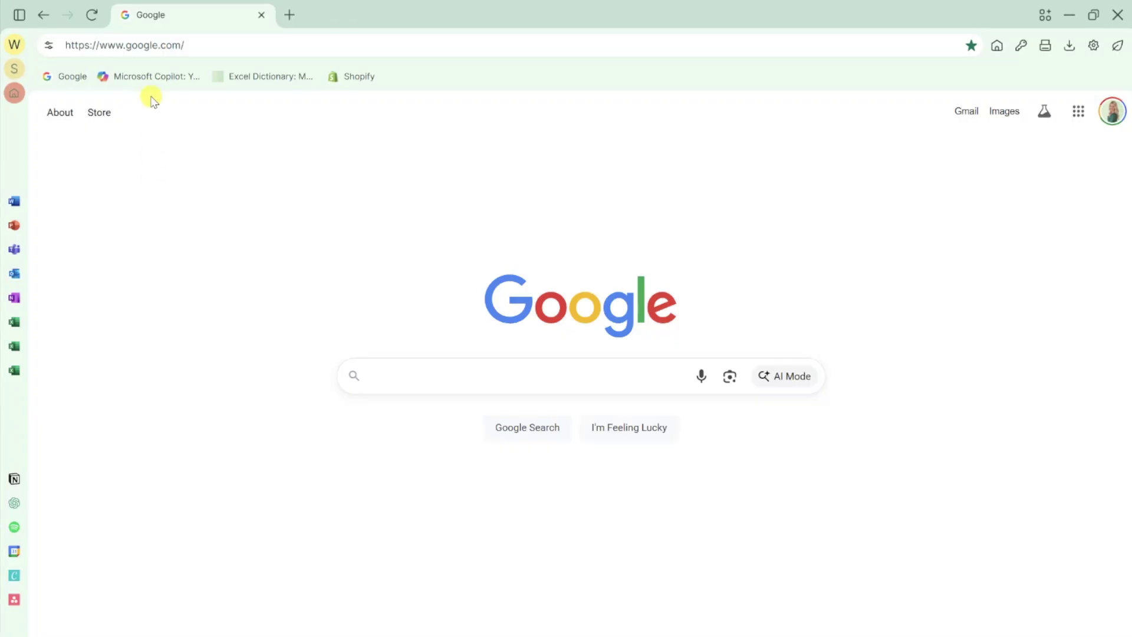
Open Microsoft Copilot from its bookmark.
left_click(146, 78)
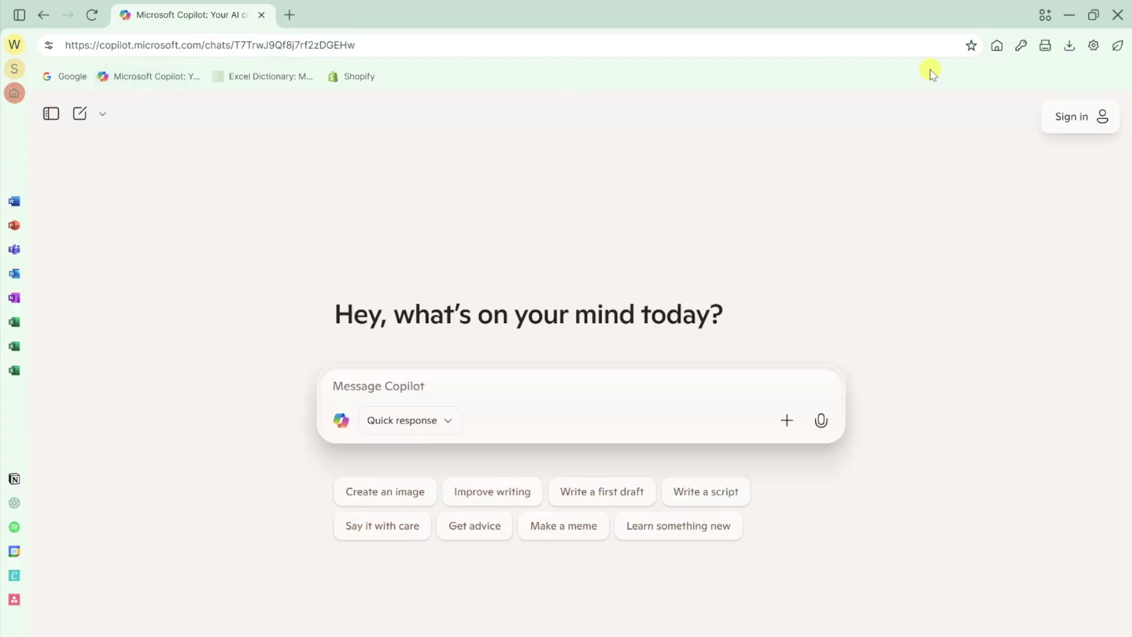
In the layout editor's bar options, drag the address bar down and dock a bar on the left edge.
left_click(1090, 45)
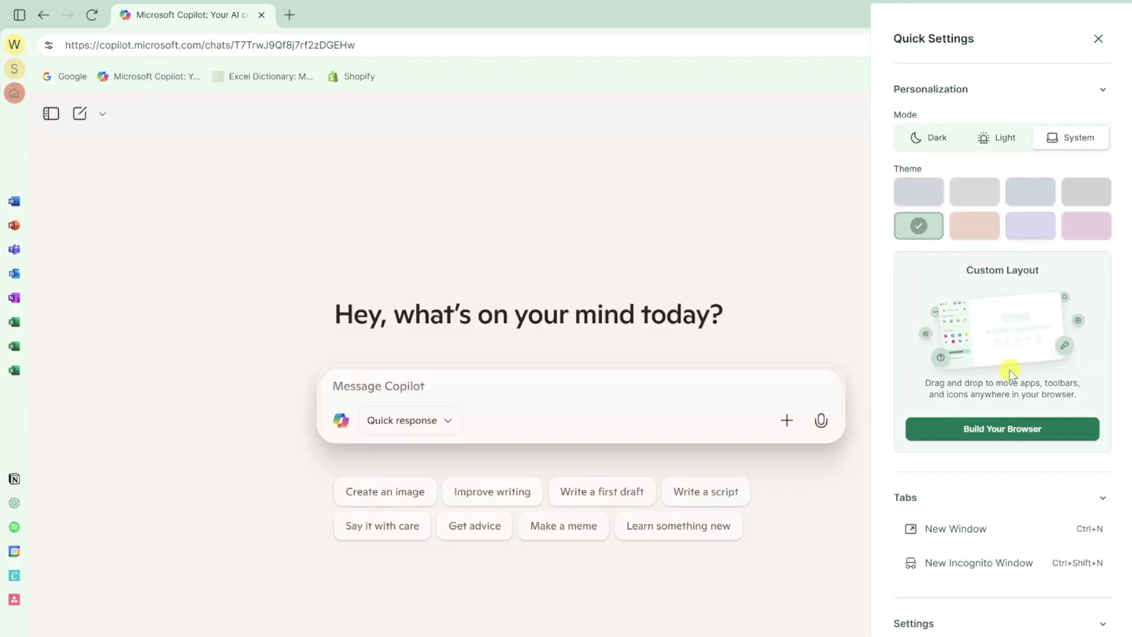
left_click(1008, 430)
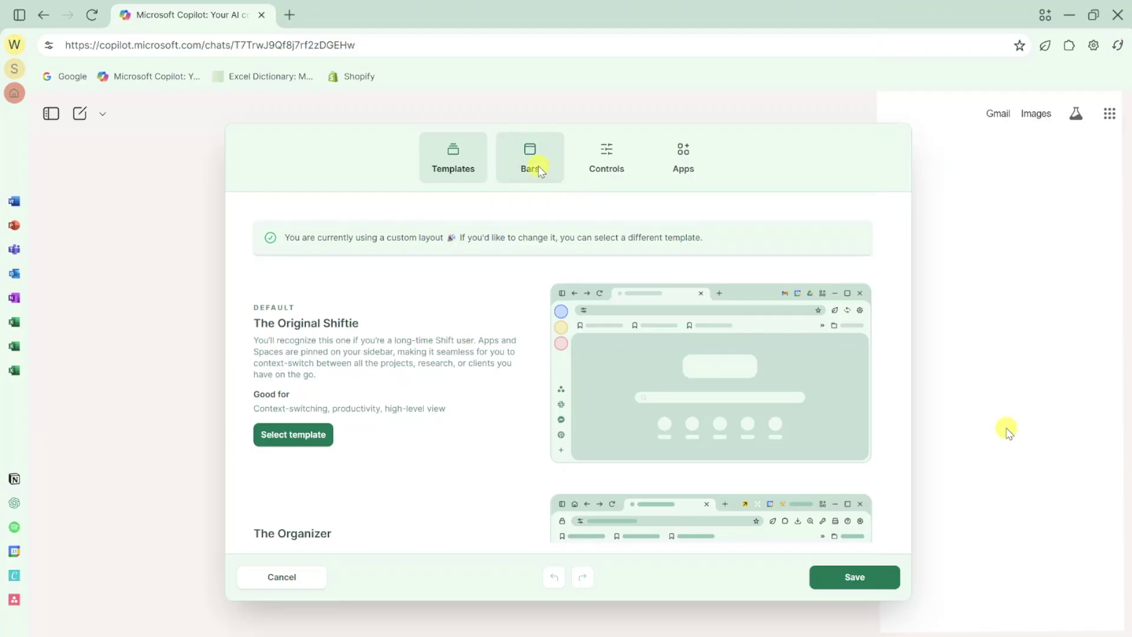
left_click(539, 166)
left_click_drag(539, 51, 542, 295)
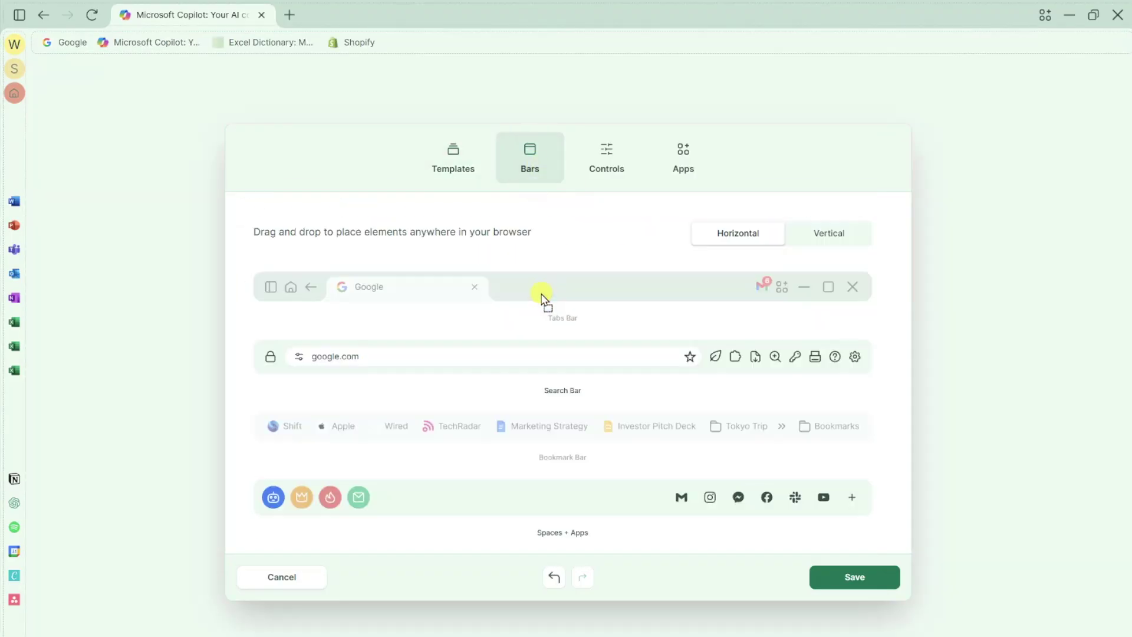
left_click_drag(248, 118, 3, 150)
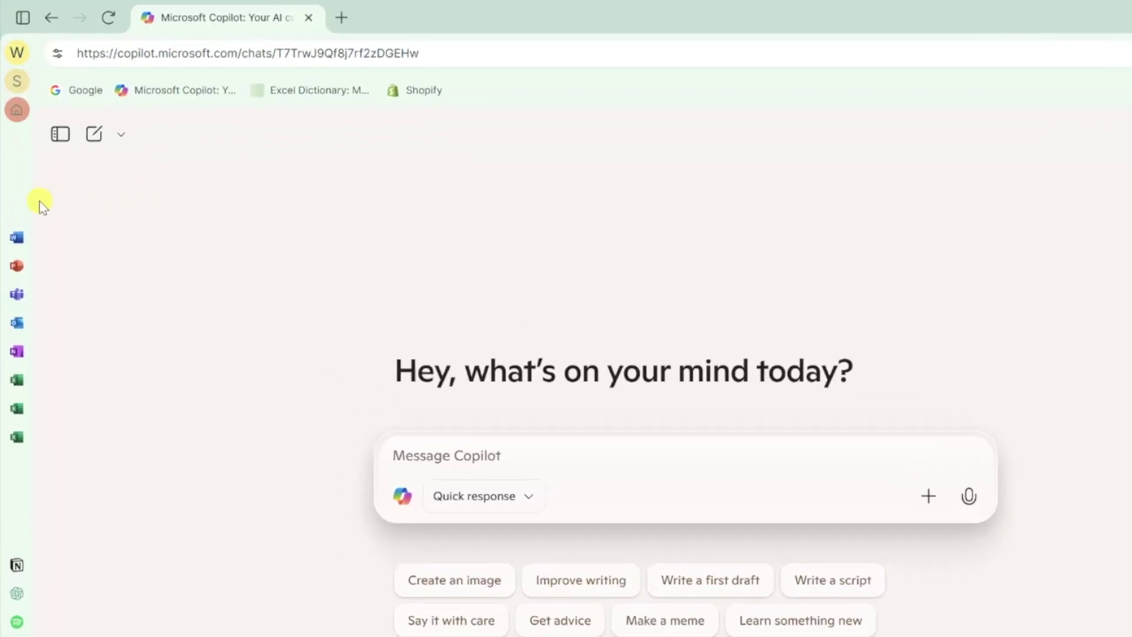
Expand the collapsed icon strip to show the Work, Socials and Personal spaces and both app groups.
mouse_move(37, 212)
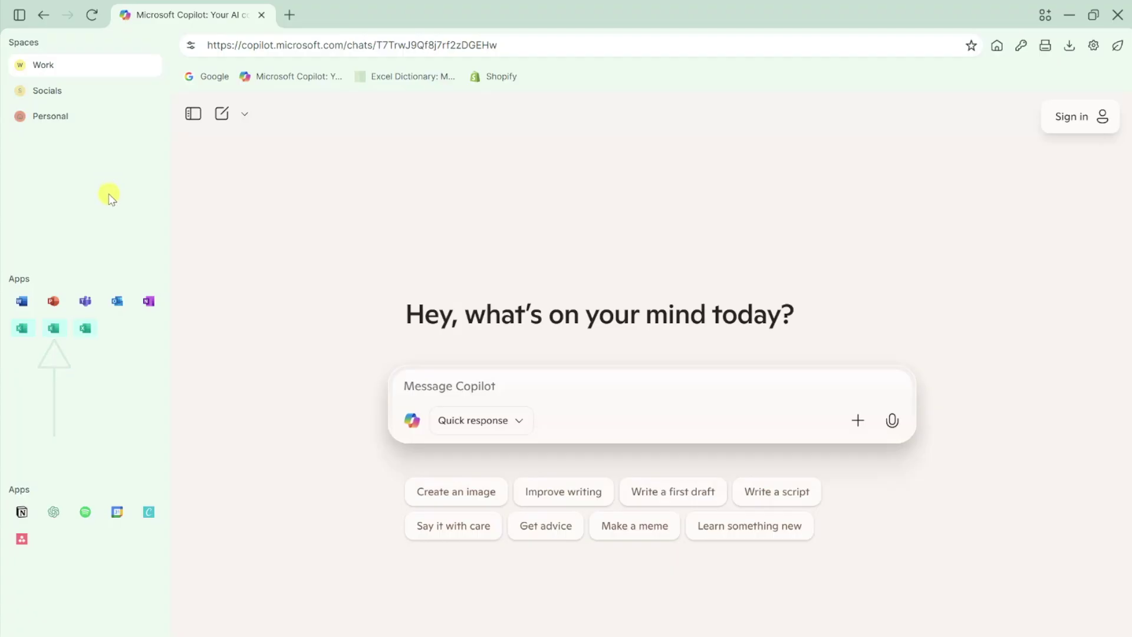
Open the Quarterly Budget, Project Timeline and Team Metrics Dashboard workbooks from the sidebar's Excel icons.
left_click(22, 329)
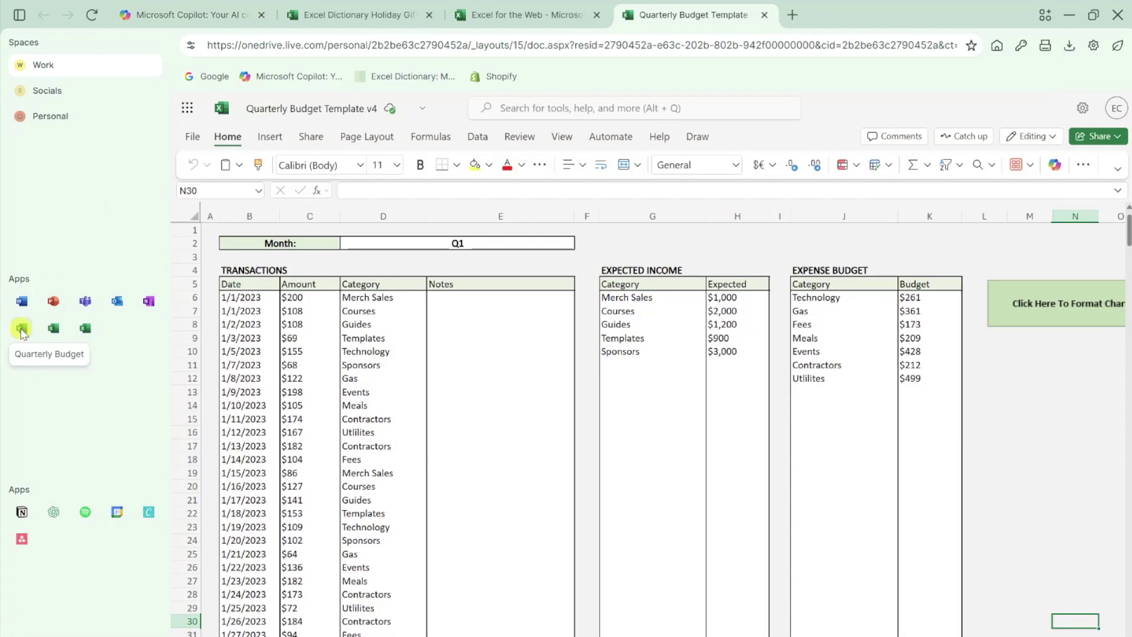
left_click(52, 329)
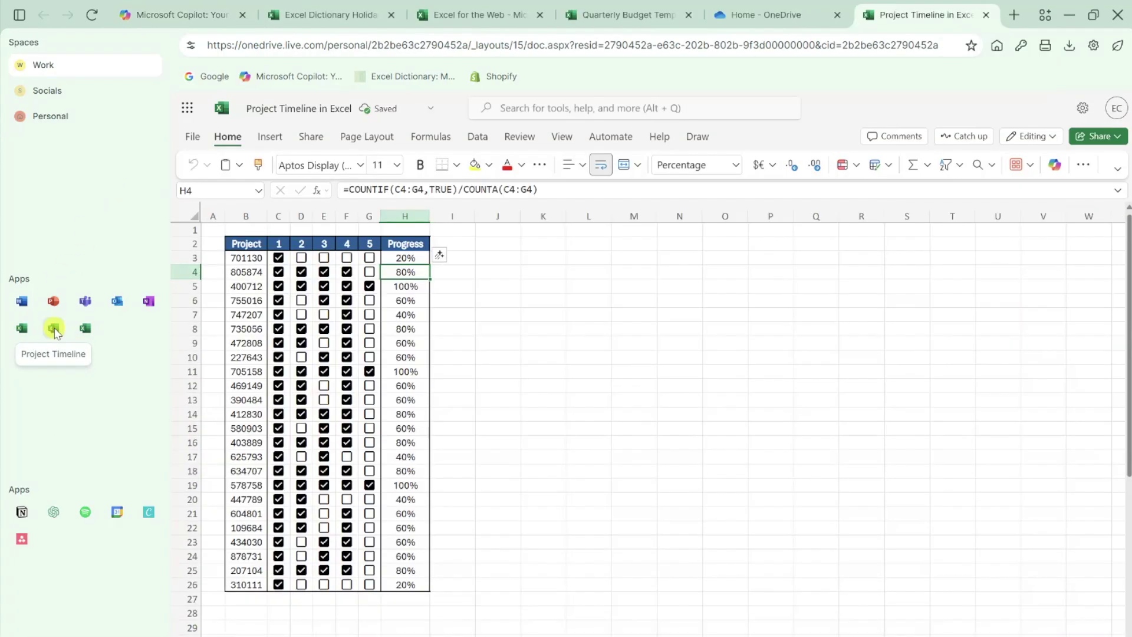
left_click(85, 328)
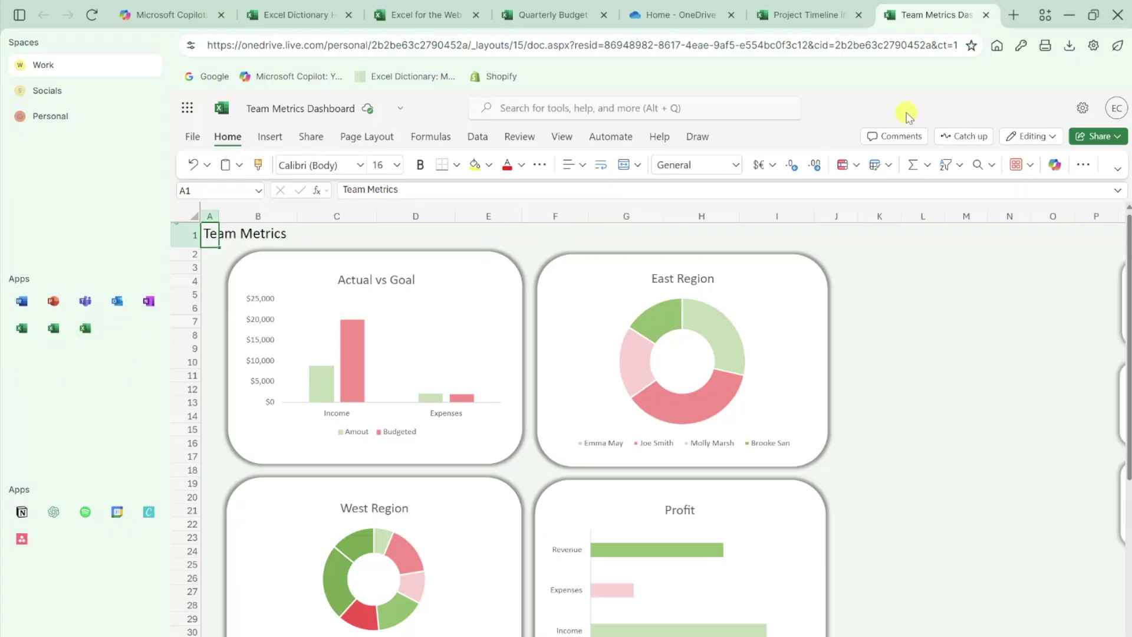
In the layout editor, drop OneNote from the first app group and add Google Sheets to the second, then save.
left_click(1093, 46)
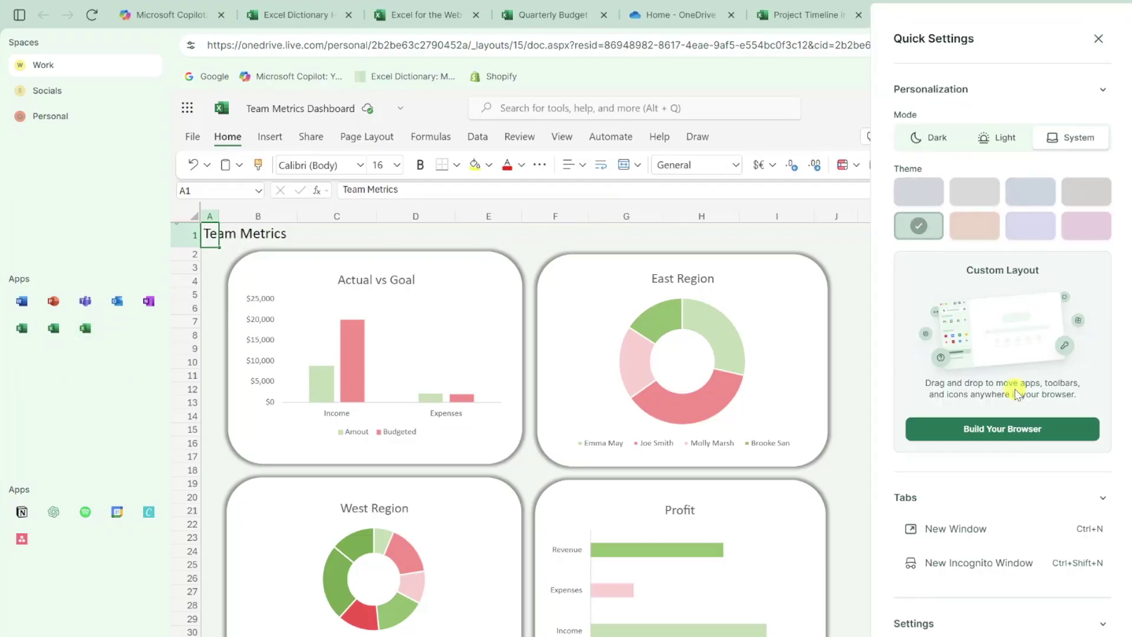
left_click(1002, 429)
left_click(687, 154)
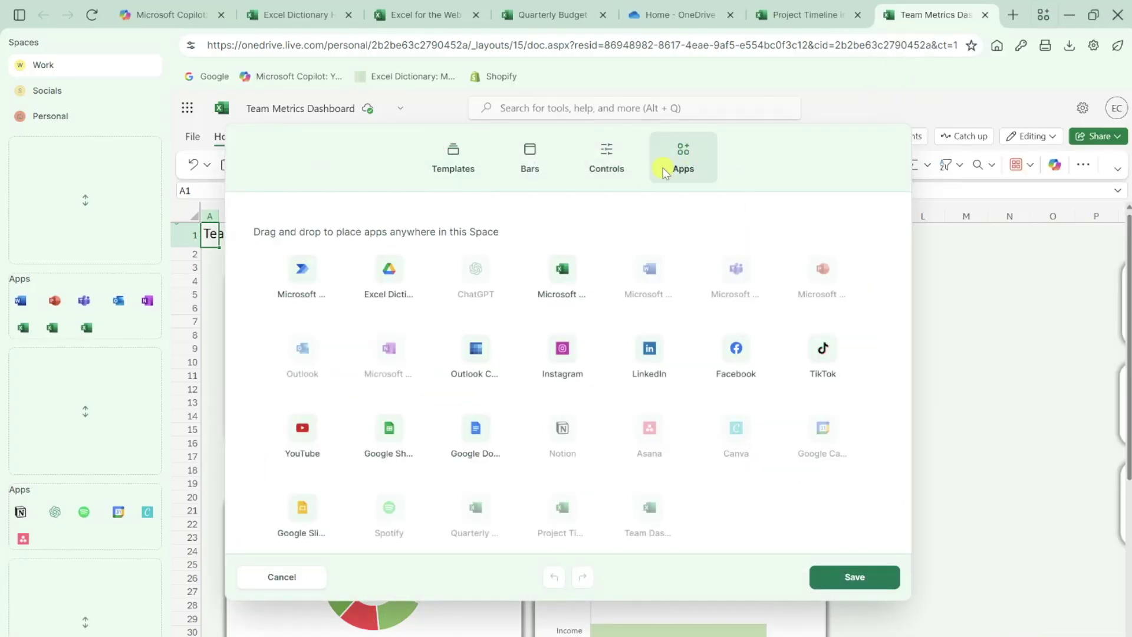
left_click_drag(148, 301, 328, 325)
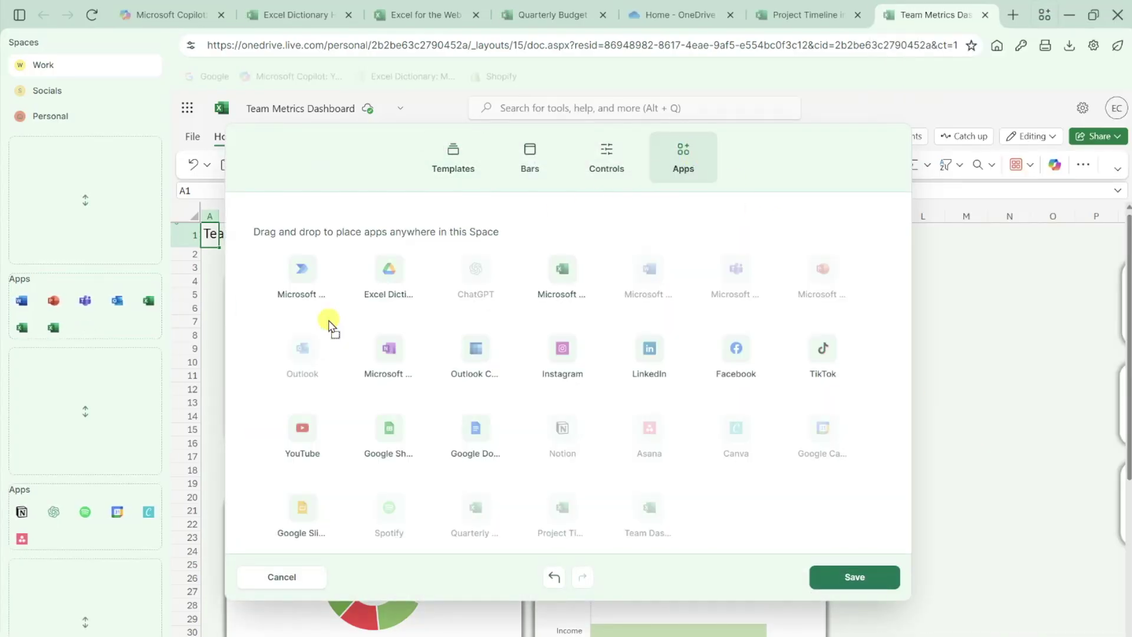
left_click_drag(383, 430, 94, 532)
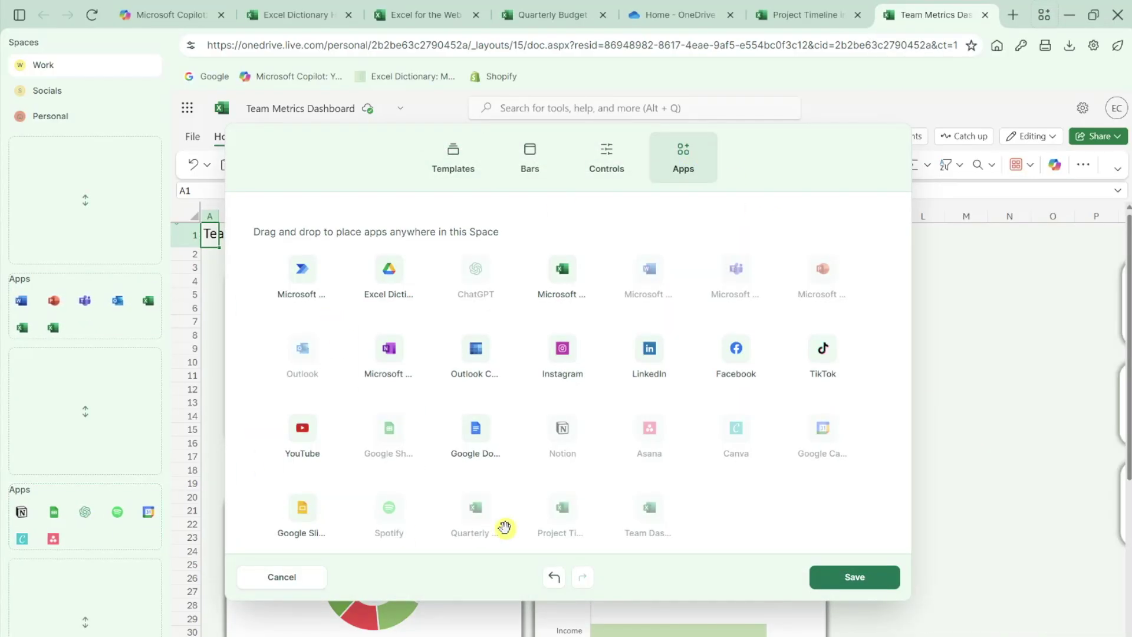
left_click(826, 576)
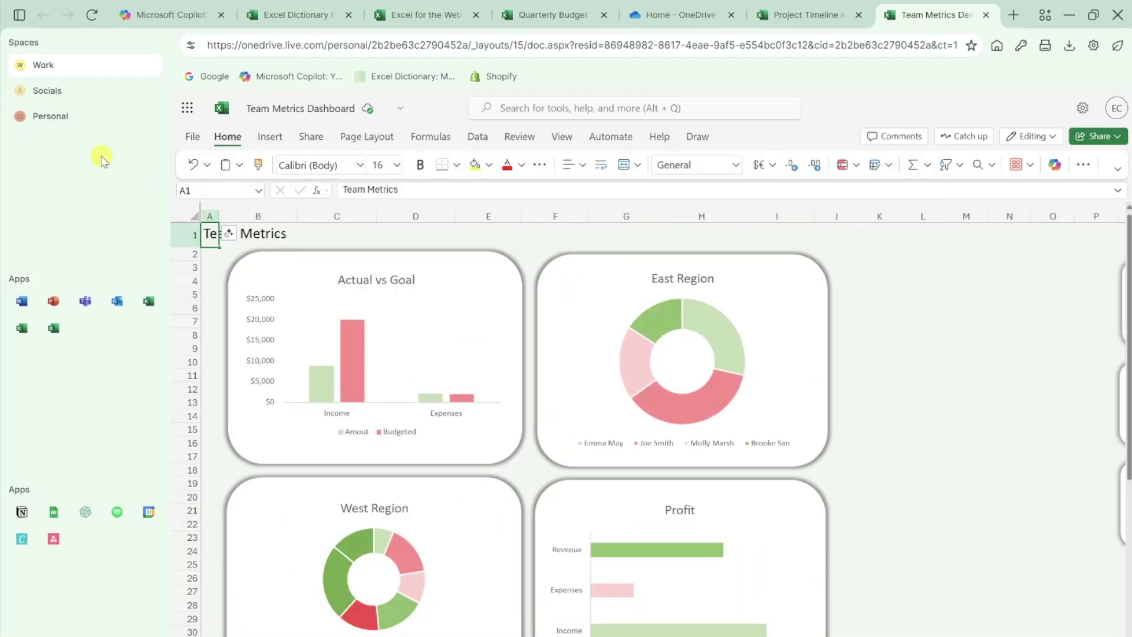
left_click(52, 117)
left_click(24, 406)
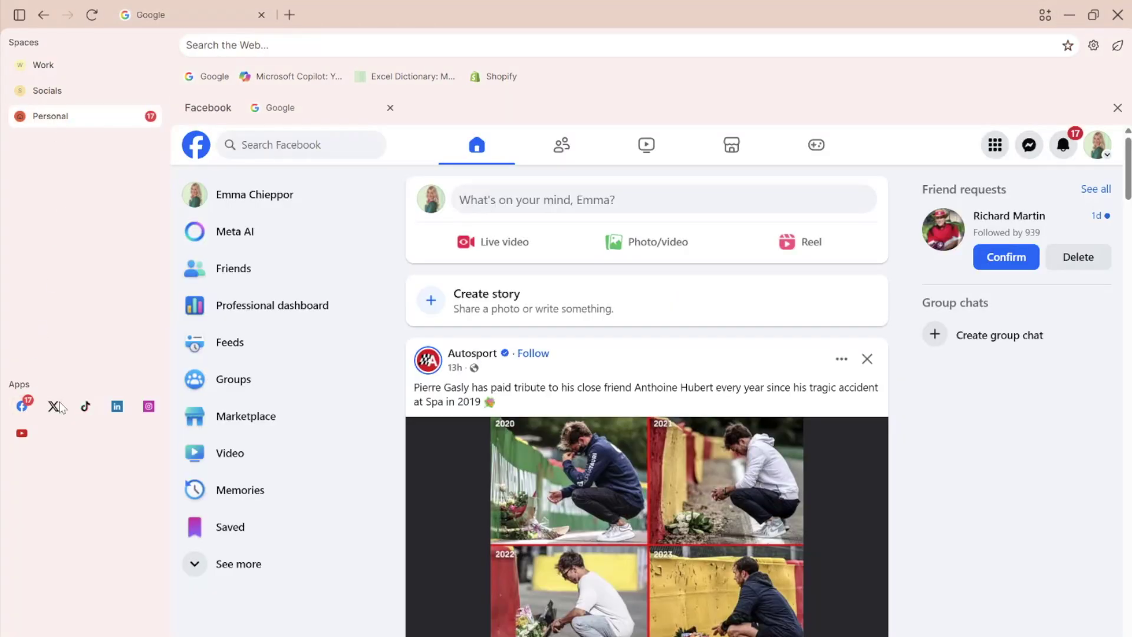
left_click(86, 407)
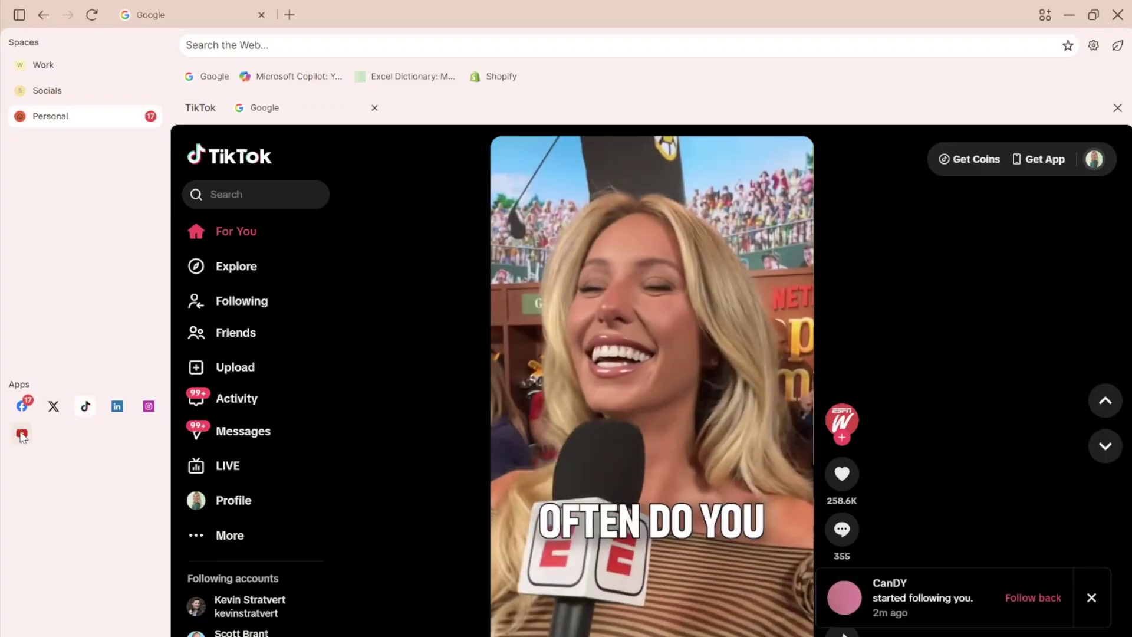
left_click(22, 434)
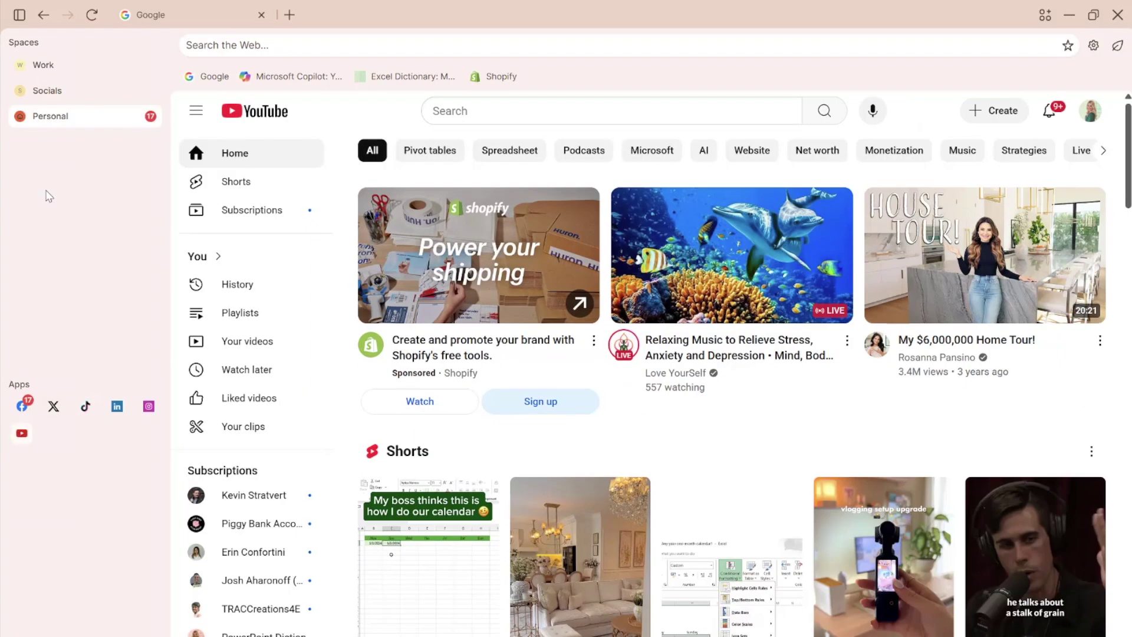
left_click(50, 66)
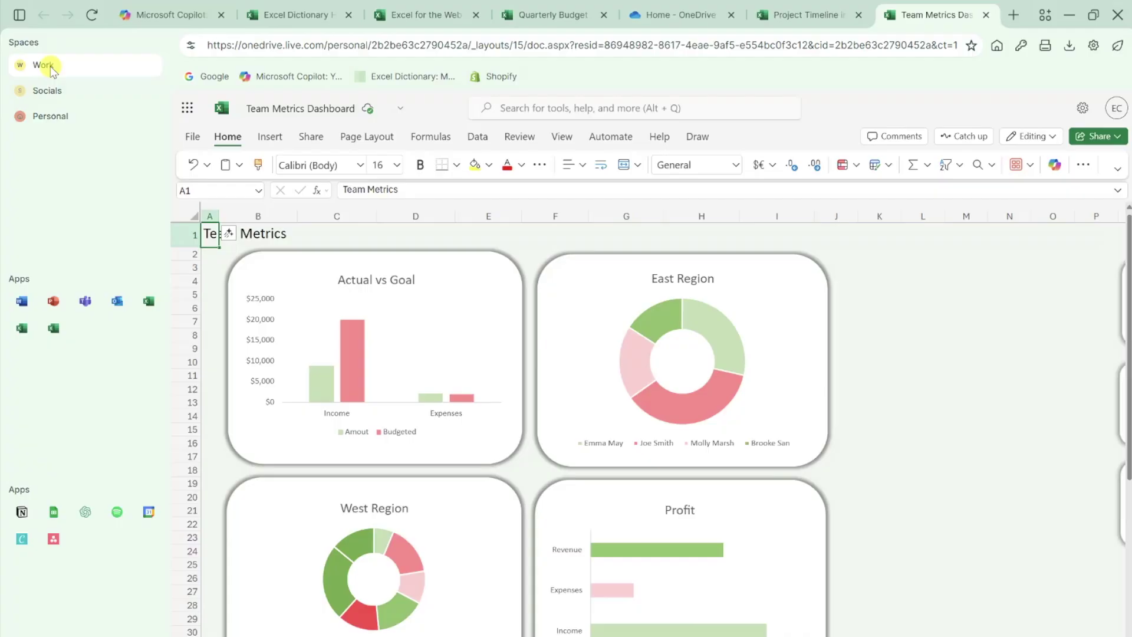
Add the Grid control to the browser toolbar in the layout editor.
left_click(1092, 46)
left_click(1007, 429)
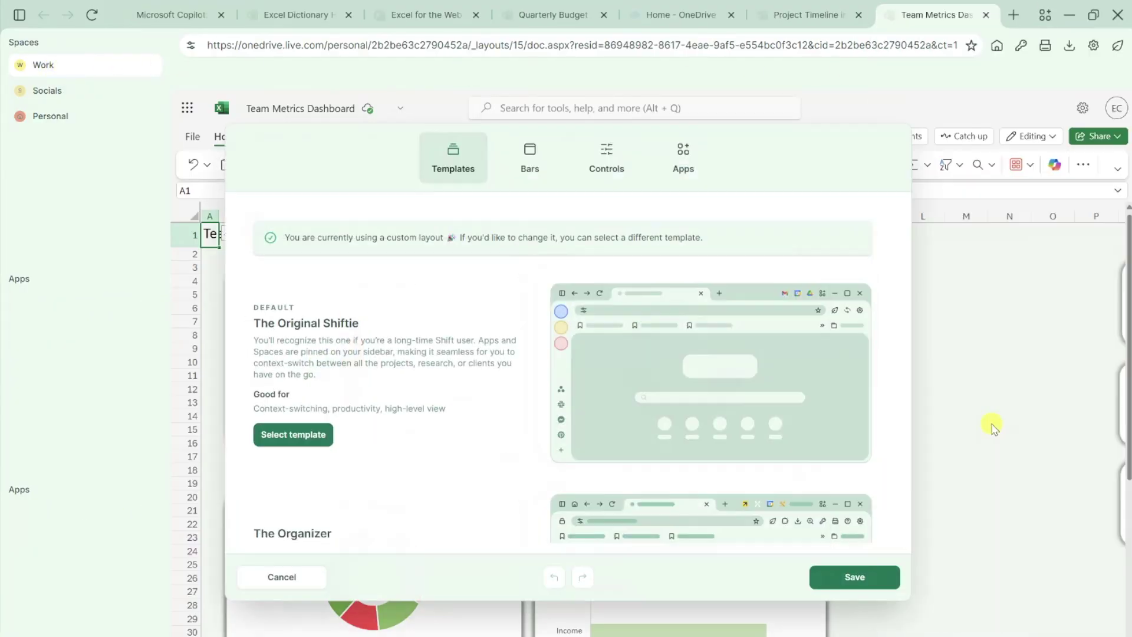
left_click(604, 152)
left_click_drag(537, 345, 972, 58)
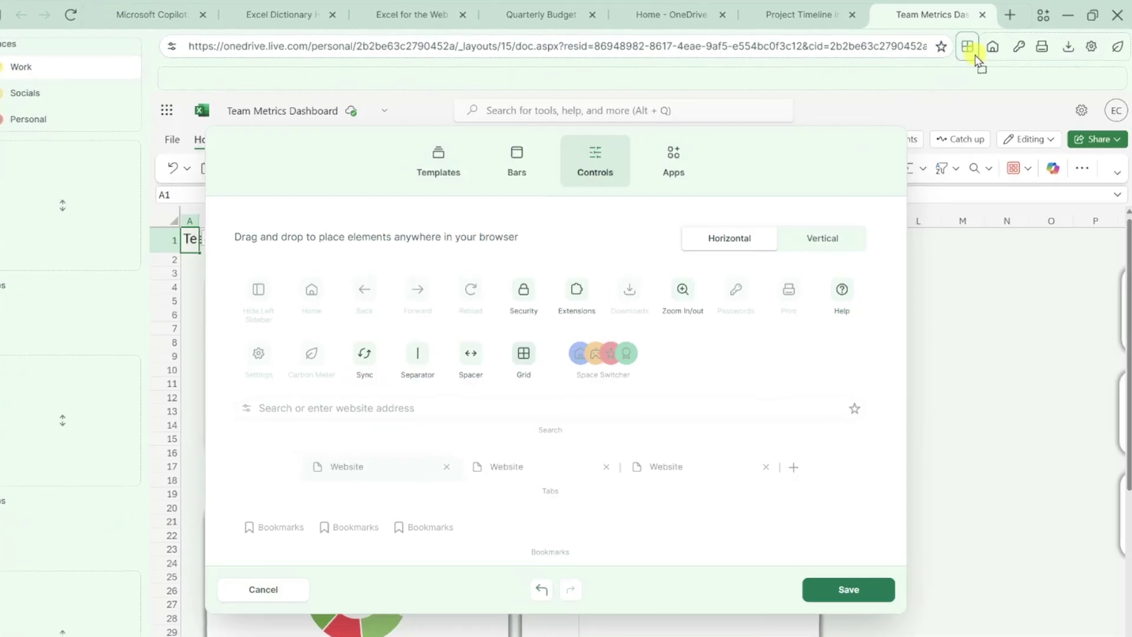
Pin the Instagram, LinkedIn and Facebook apps to the toolbar and save the layout.
left_click(533, 207)
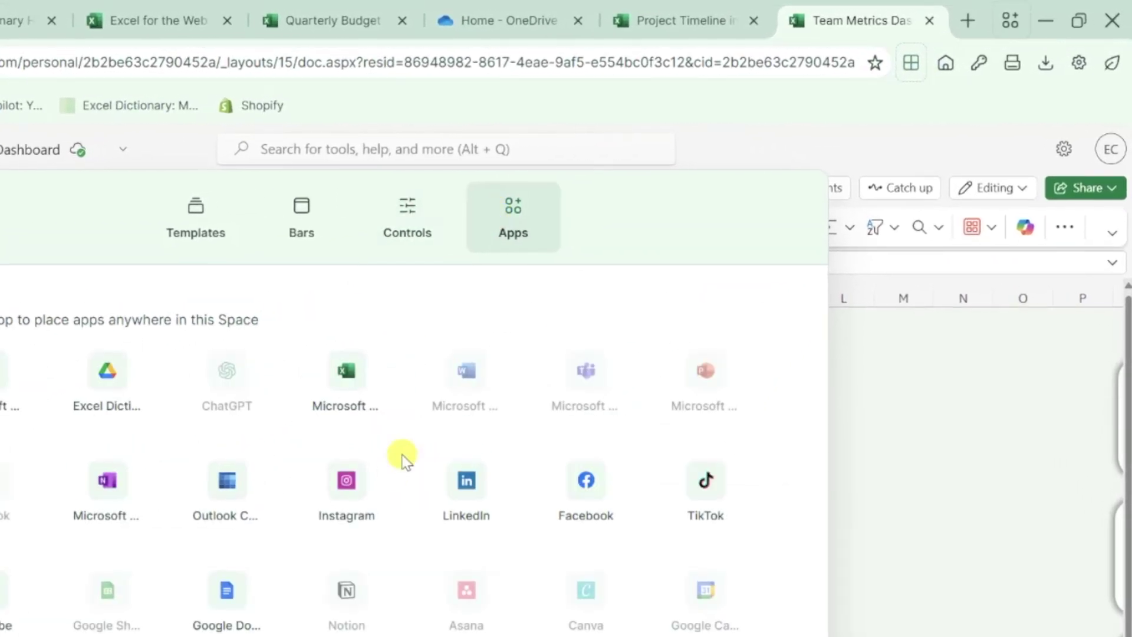
left_click_drag(387, 463, 911, 73)
left_click_drag(501, 454, 882, 68)
left_click_drag(598, 493, 887, 73)
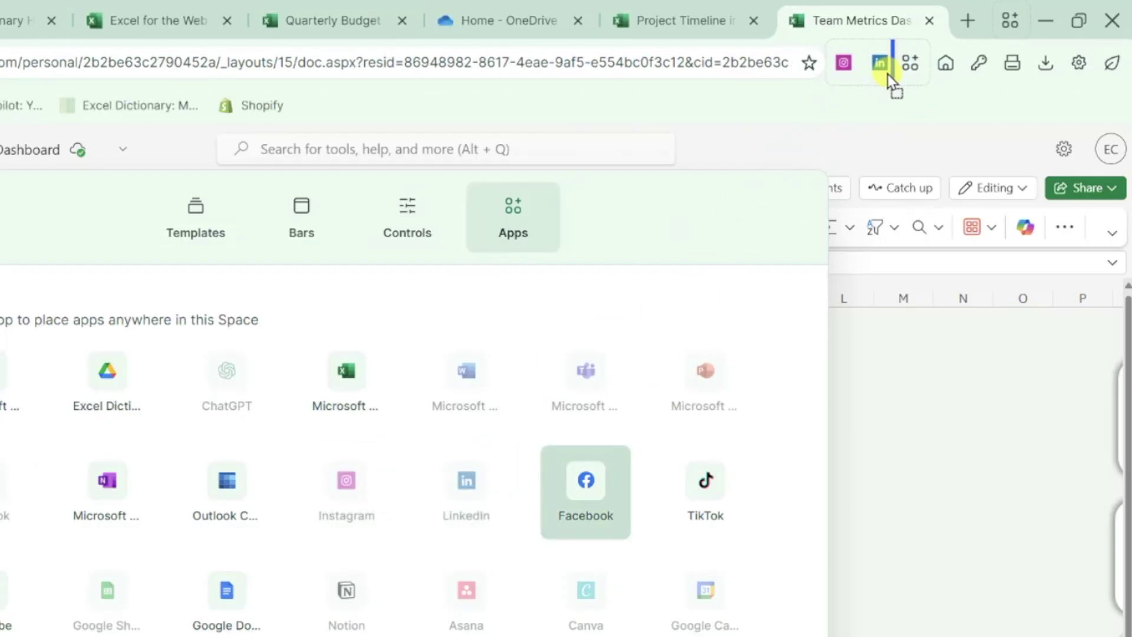
left_click(825, 633)
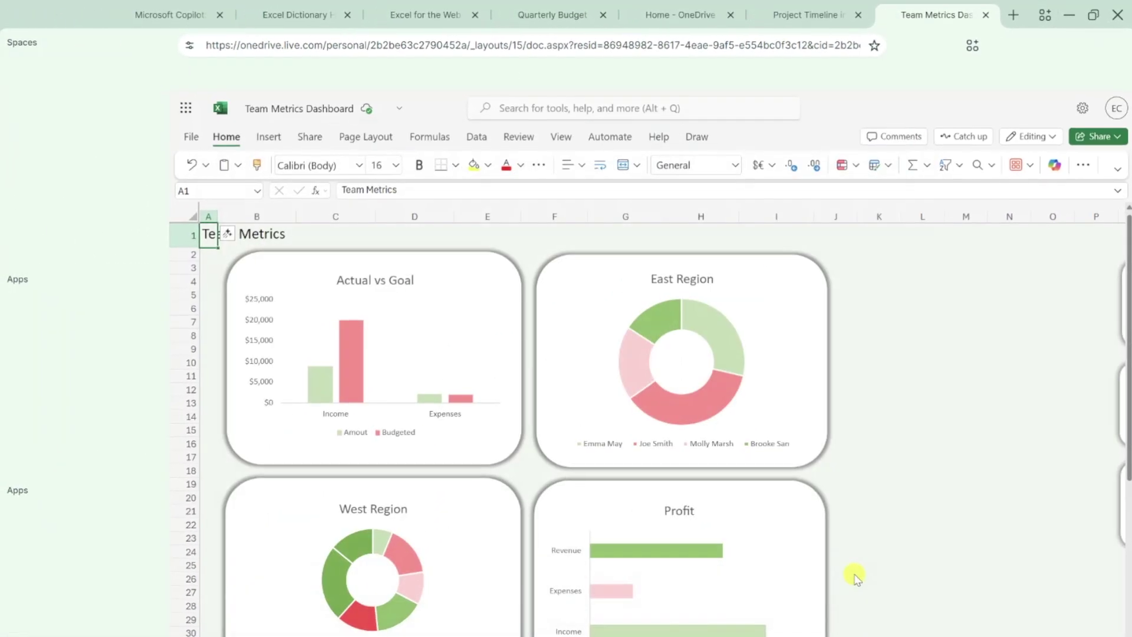
left_click(55, 119)
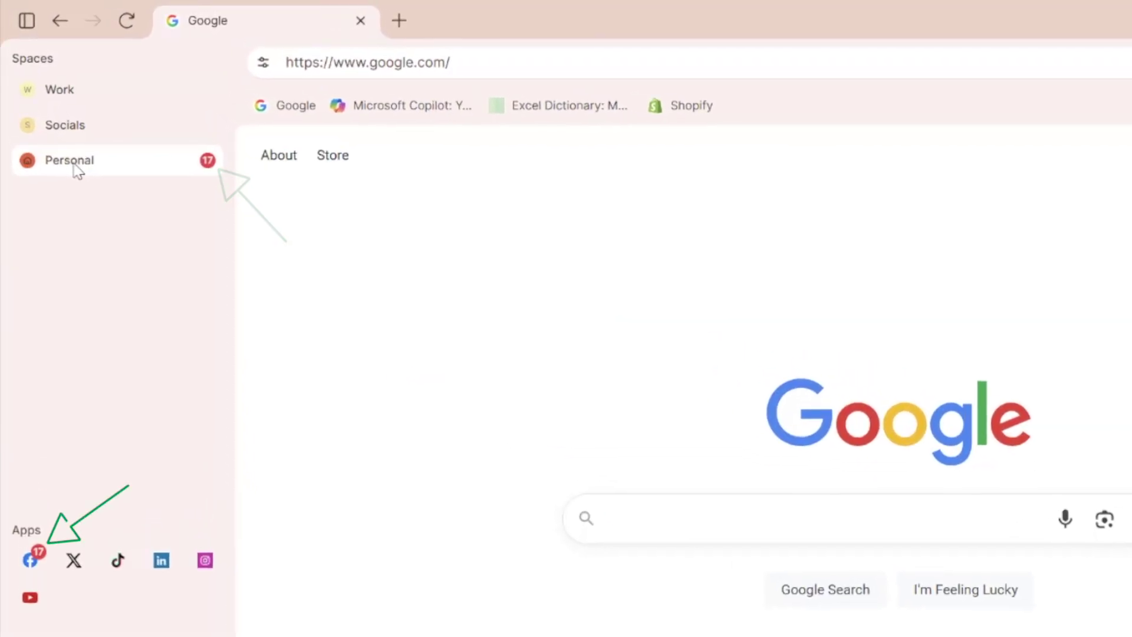
left_click(30, 560)
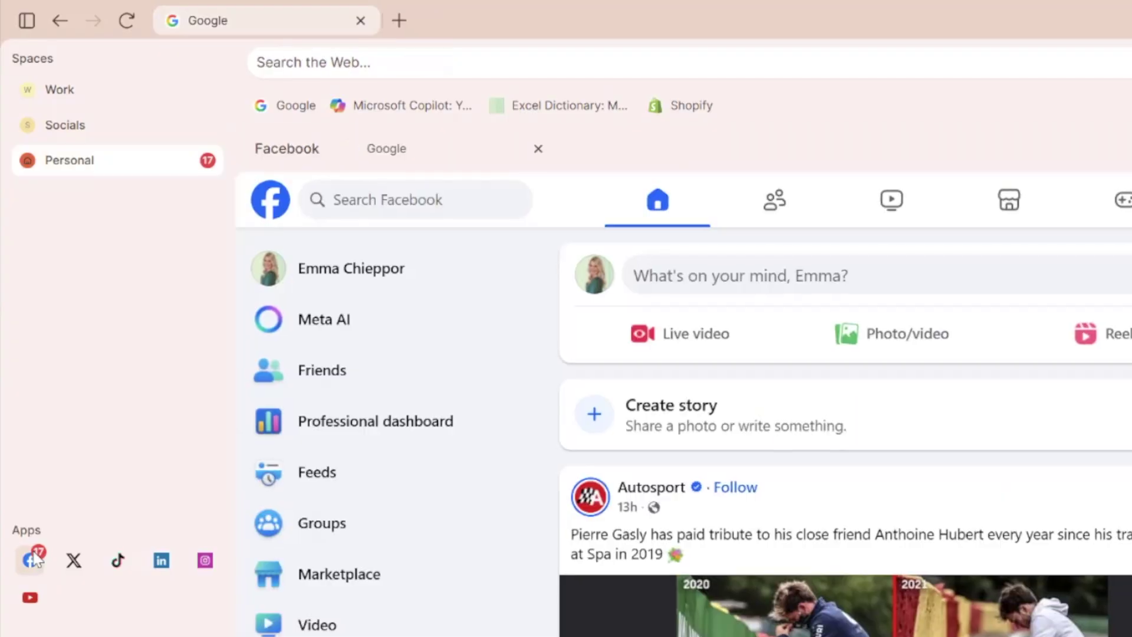